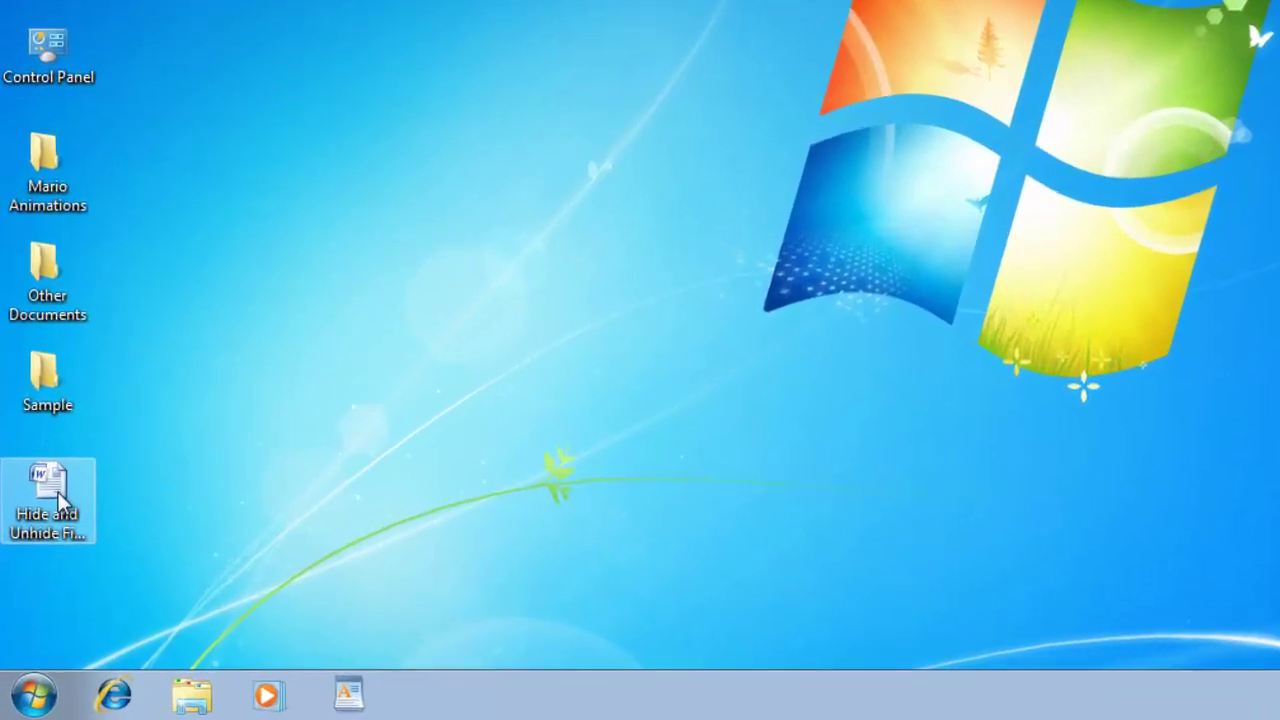
Step: Set the Hidden attribute on the "Hide and Unhide File Folders" Word document on the desktop
right_click(35, 576)
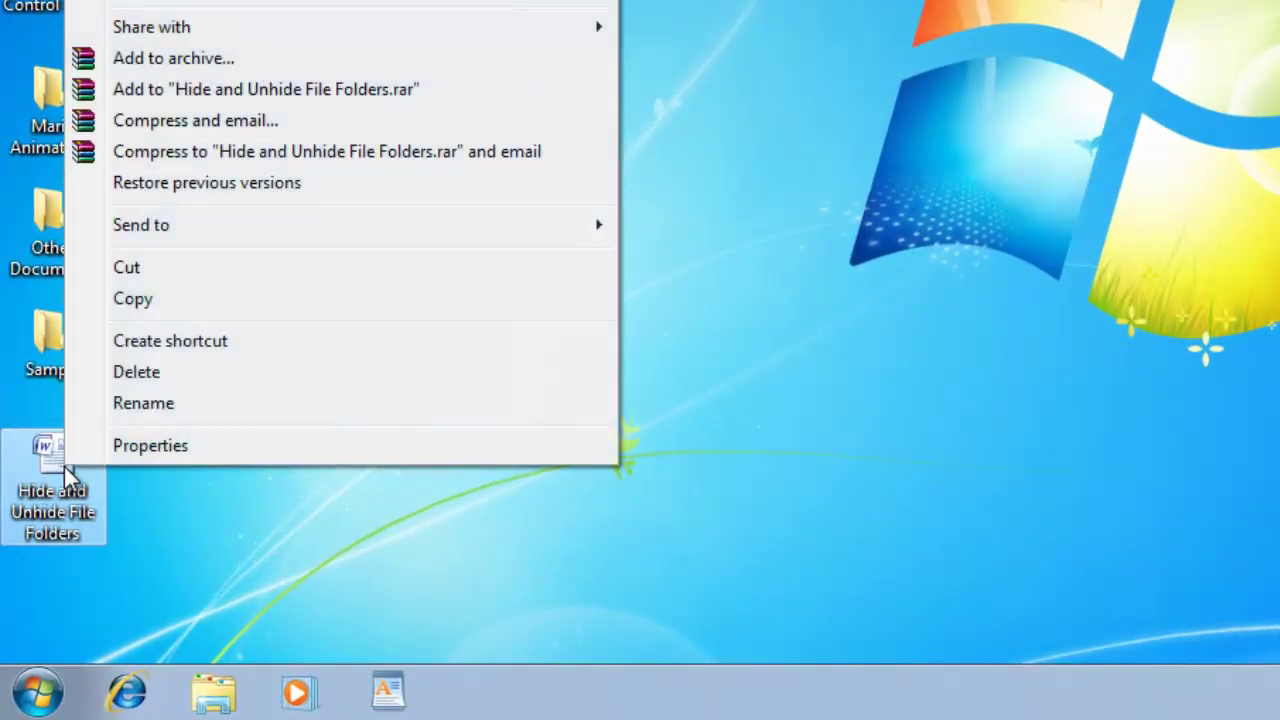
click(173, 448)
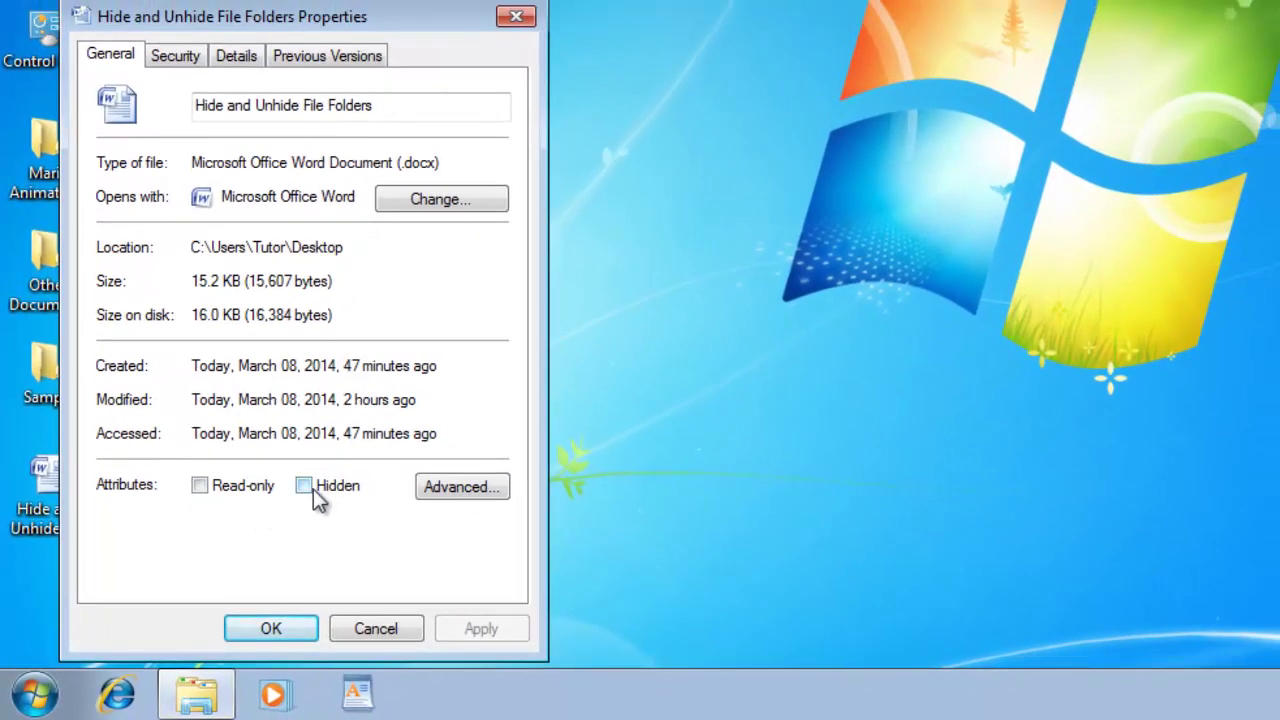
click(313, 489)
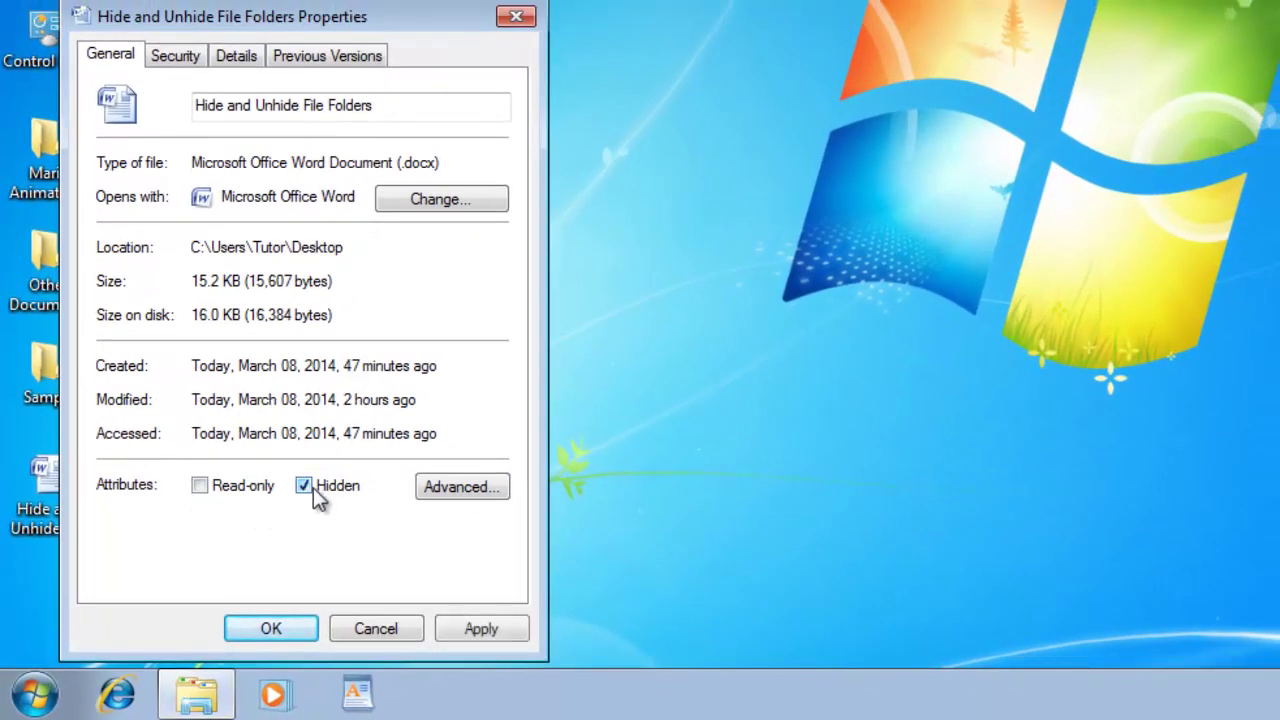
click(268, 630)
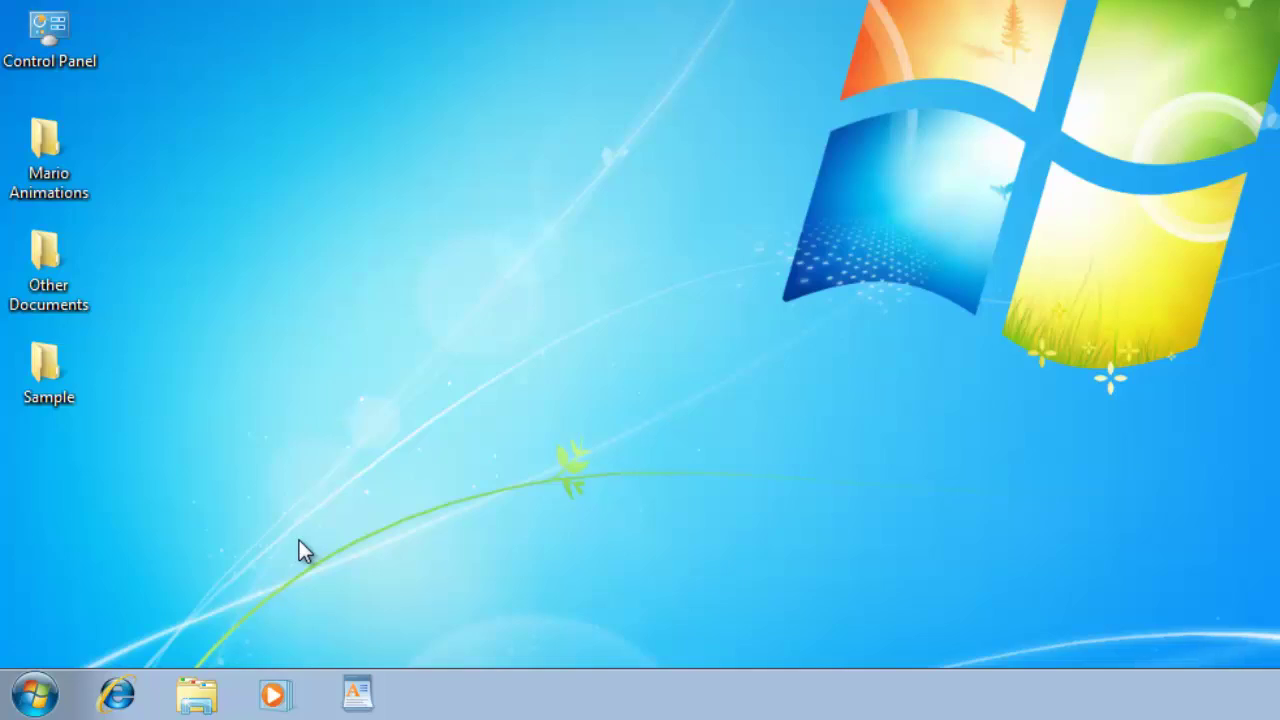
Step: Set the Hidden attribute on the Sample folder on the desktop
right_click(40, 380)
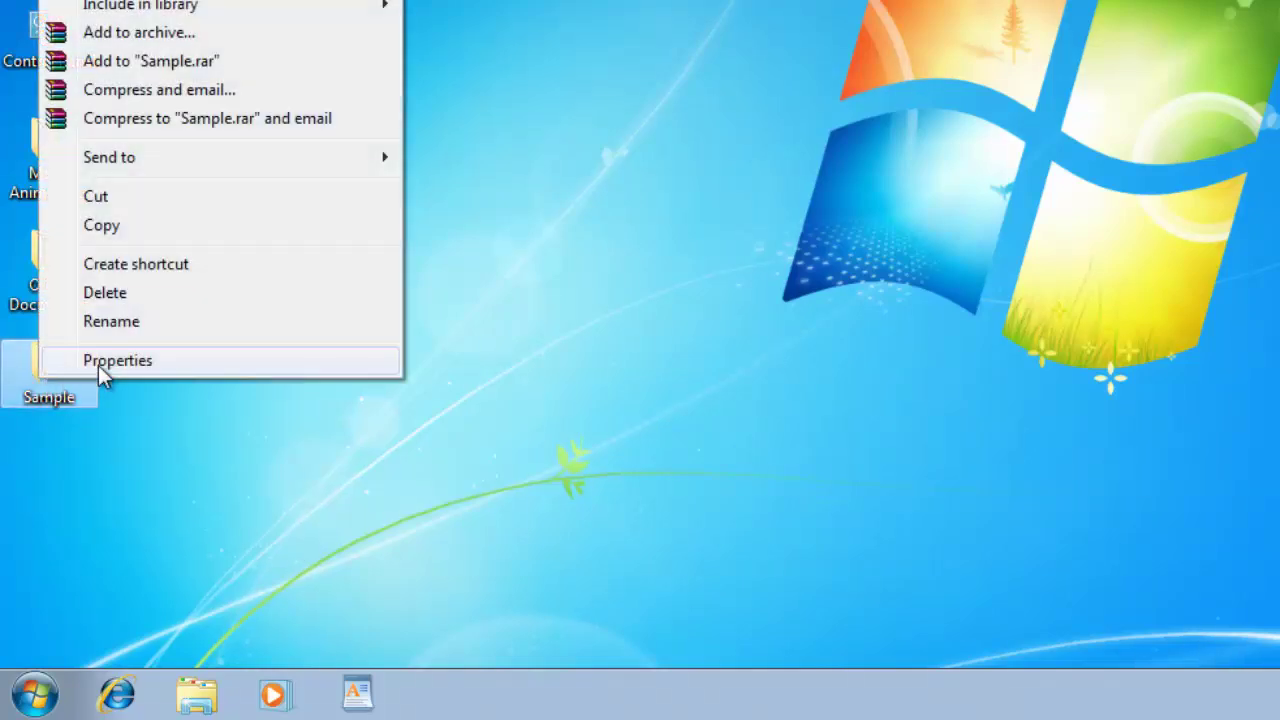
click(103, 362)
drag(325, 55, 475, 37)
click(371, 447)
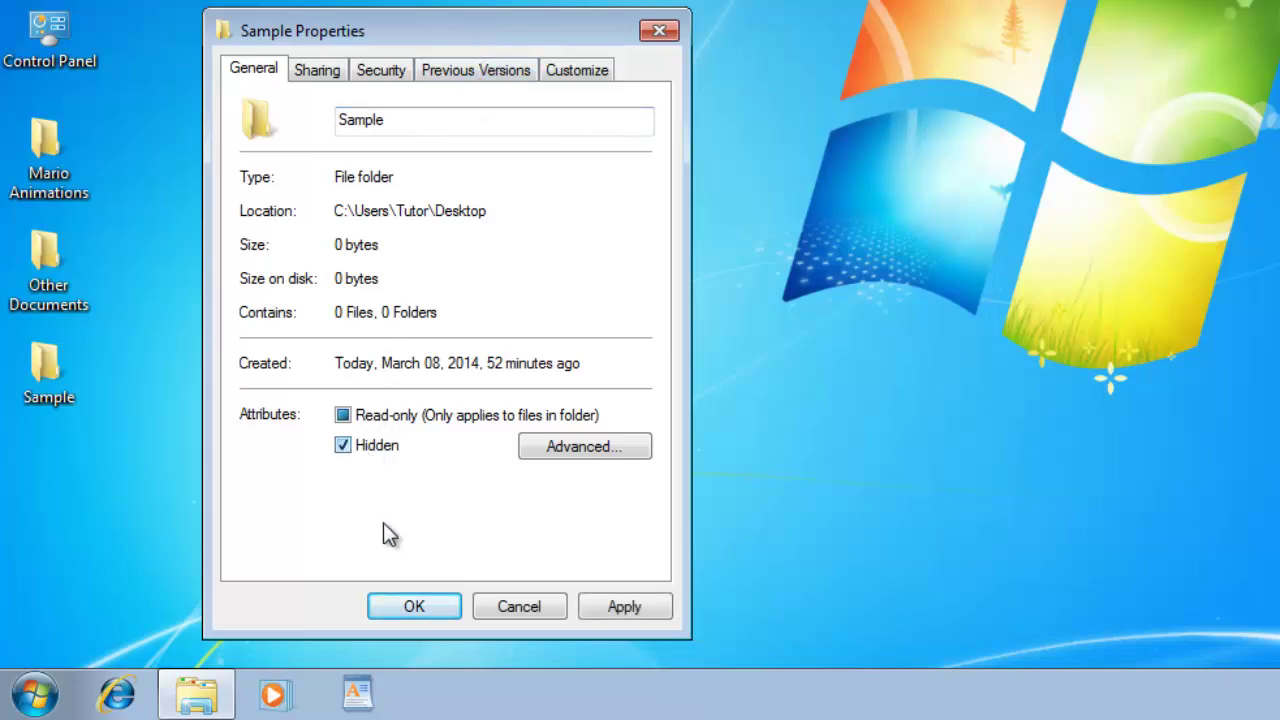
click(412, 607)
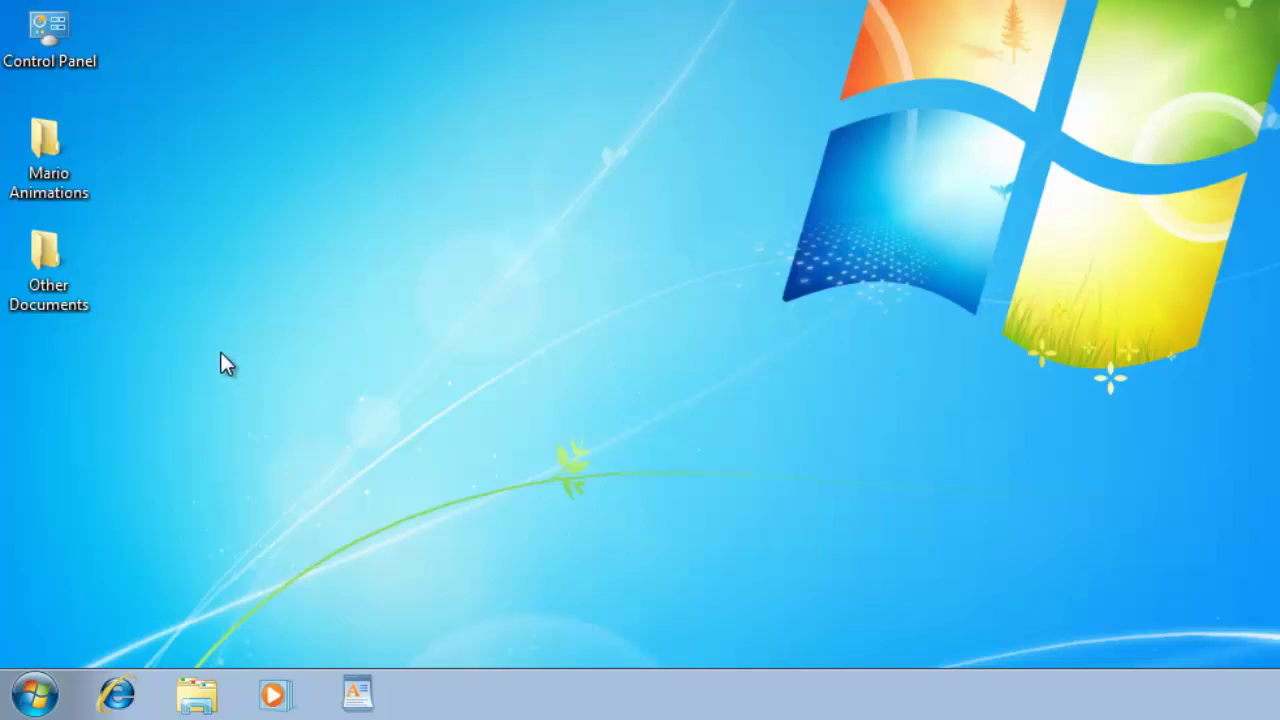
Step: Try to hide the Mario Animations folder, choosing to apply the change to this folder only
right_click(42, 158)
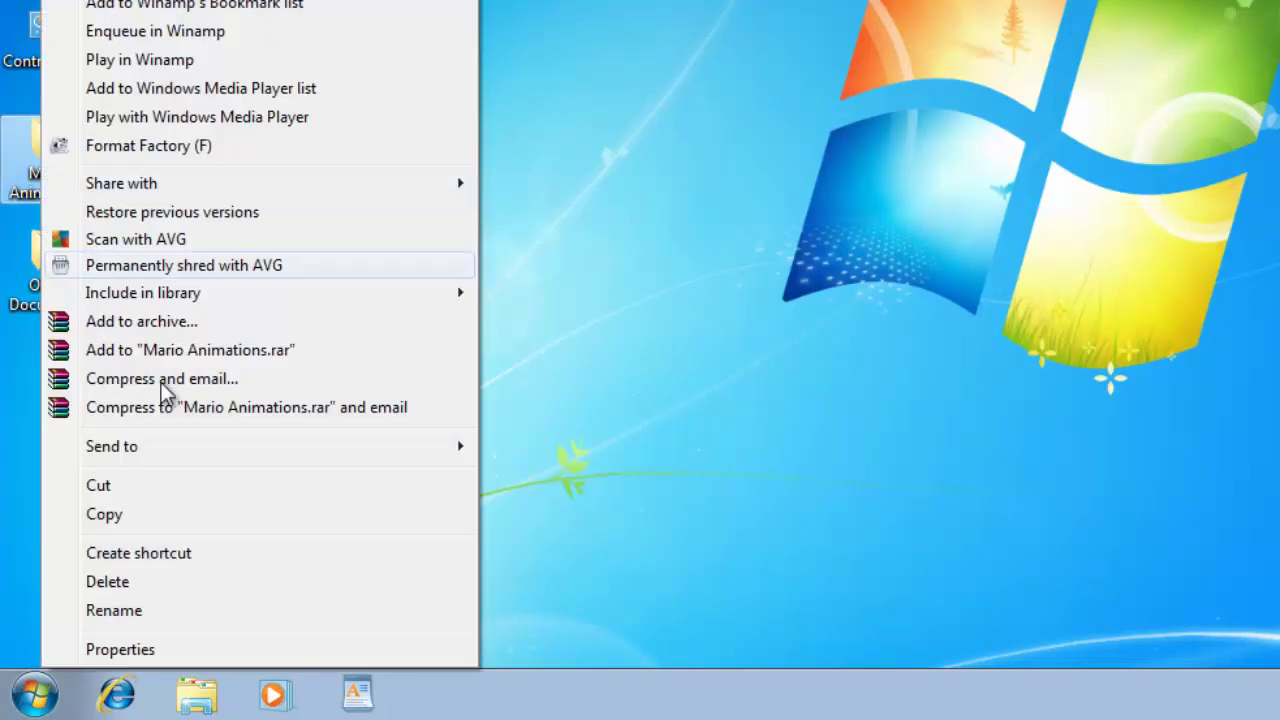
click(190, 650)
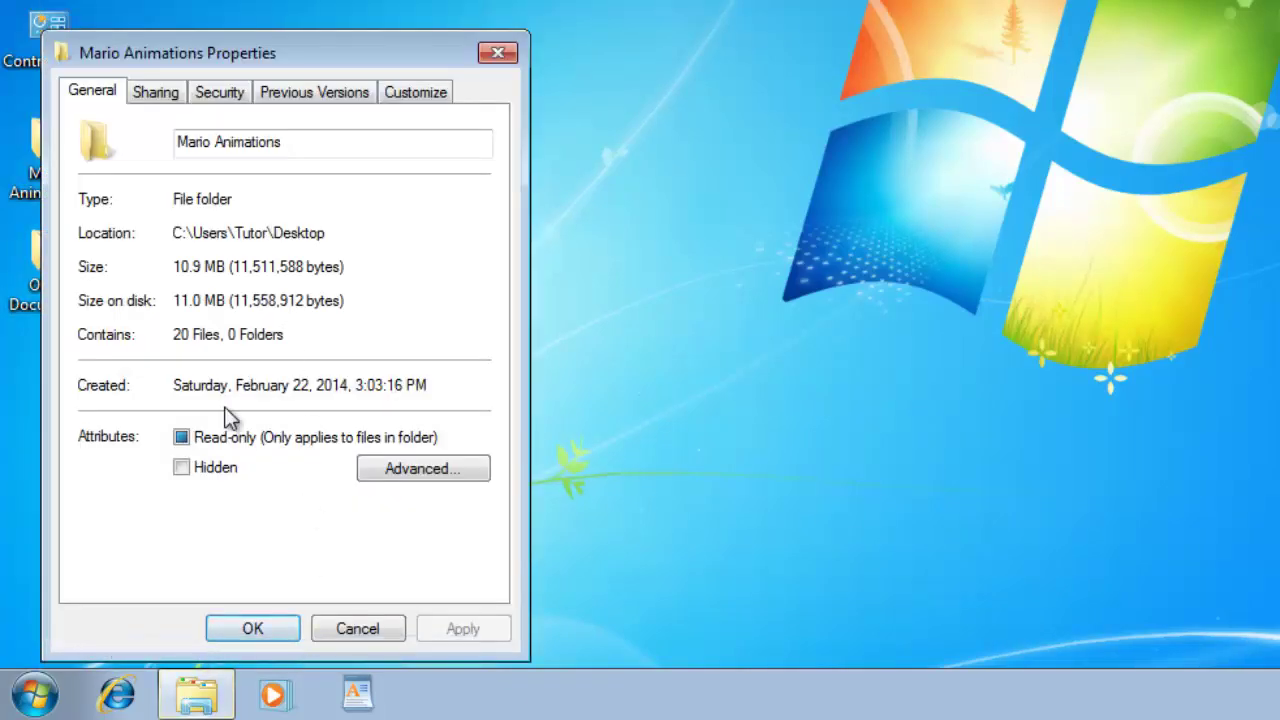
click(198, 470)
drag(336, 72, 555, 1)
click(474, 556)
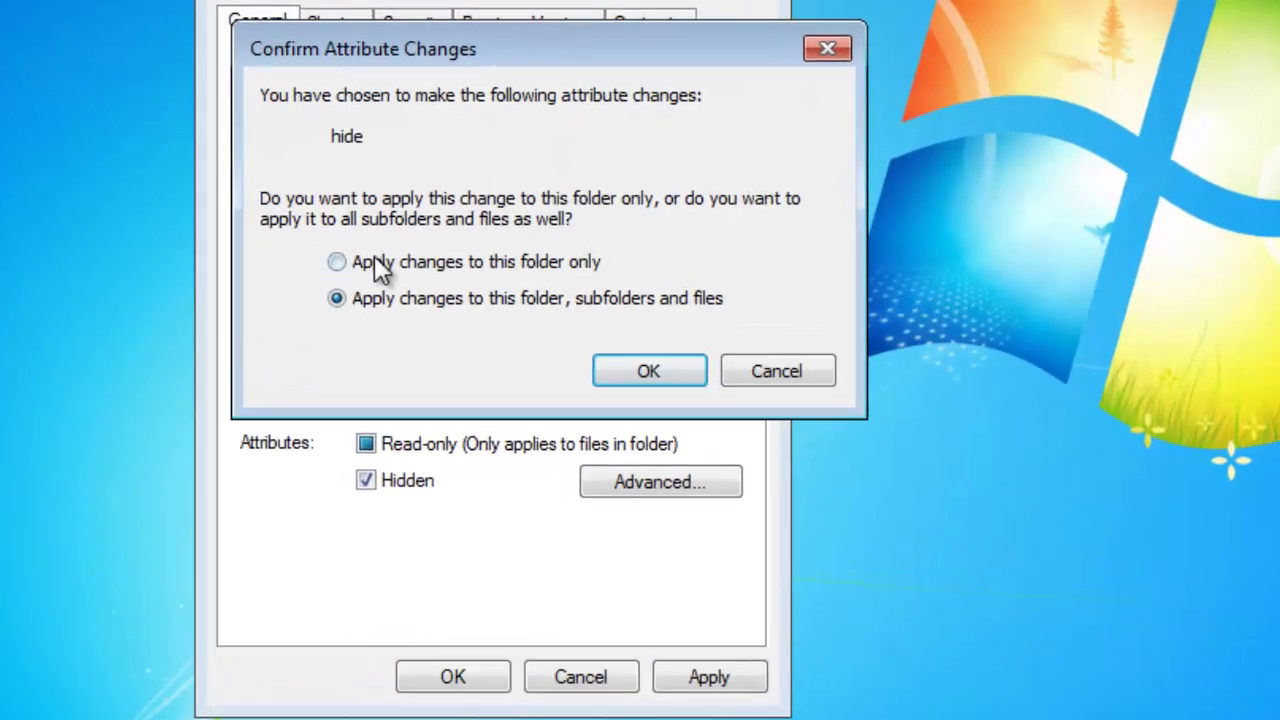
click(410, 216)
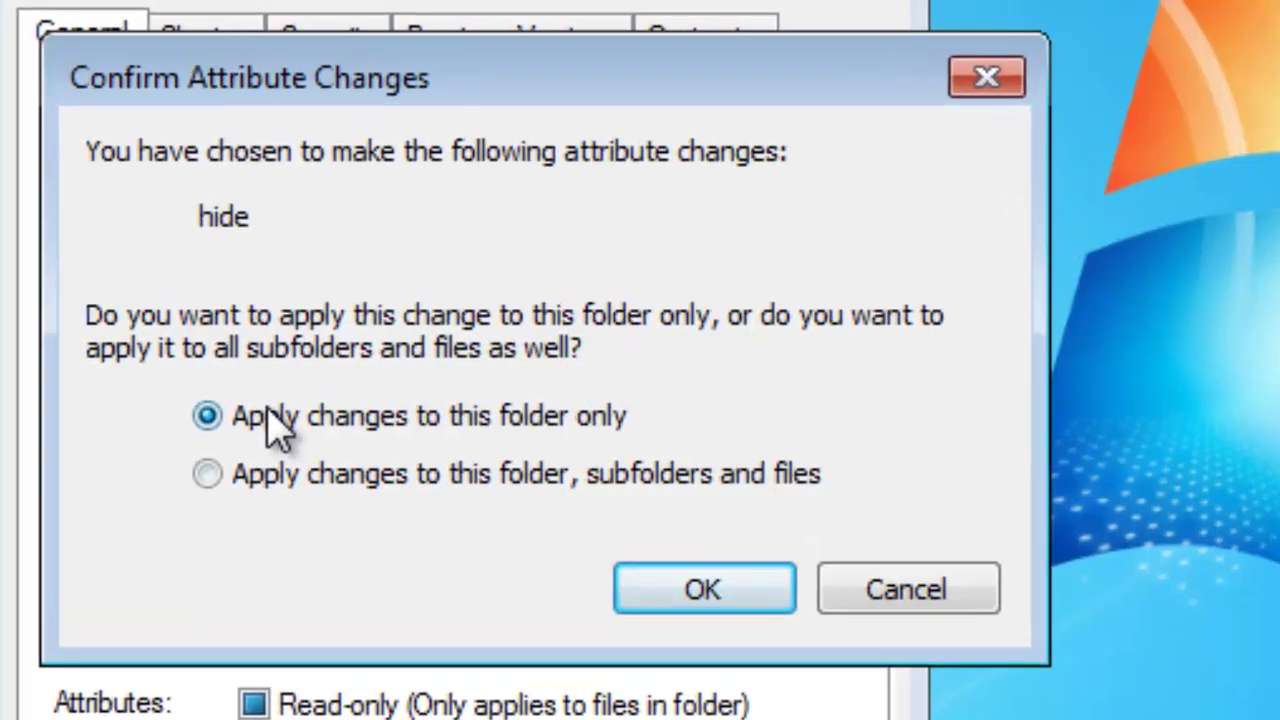
click(288, 494)
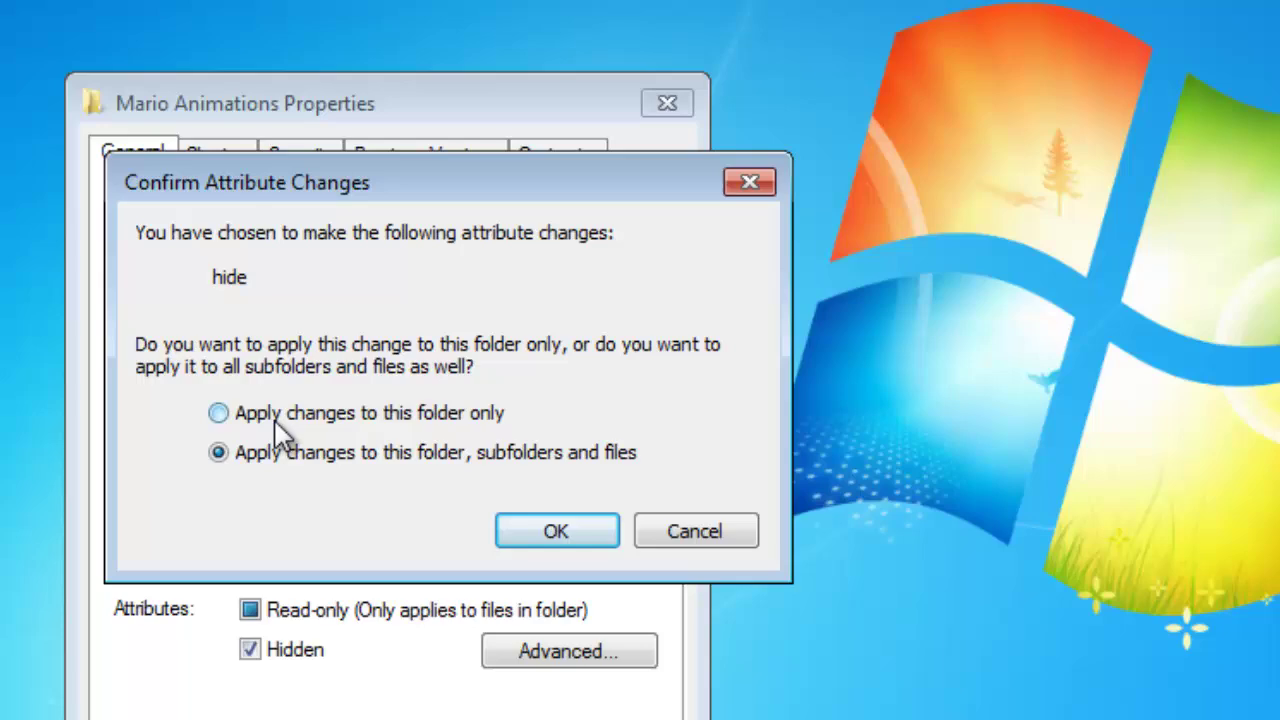
click(290, 418)
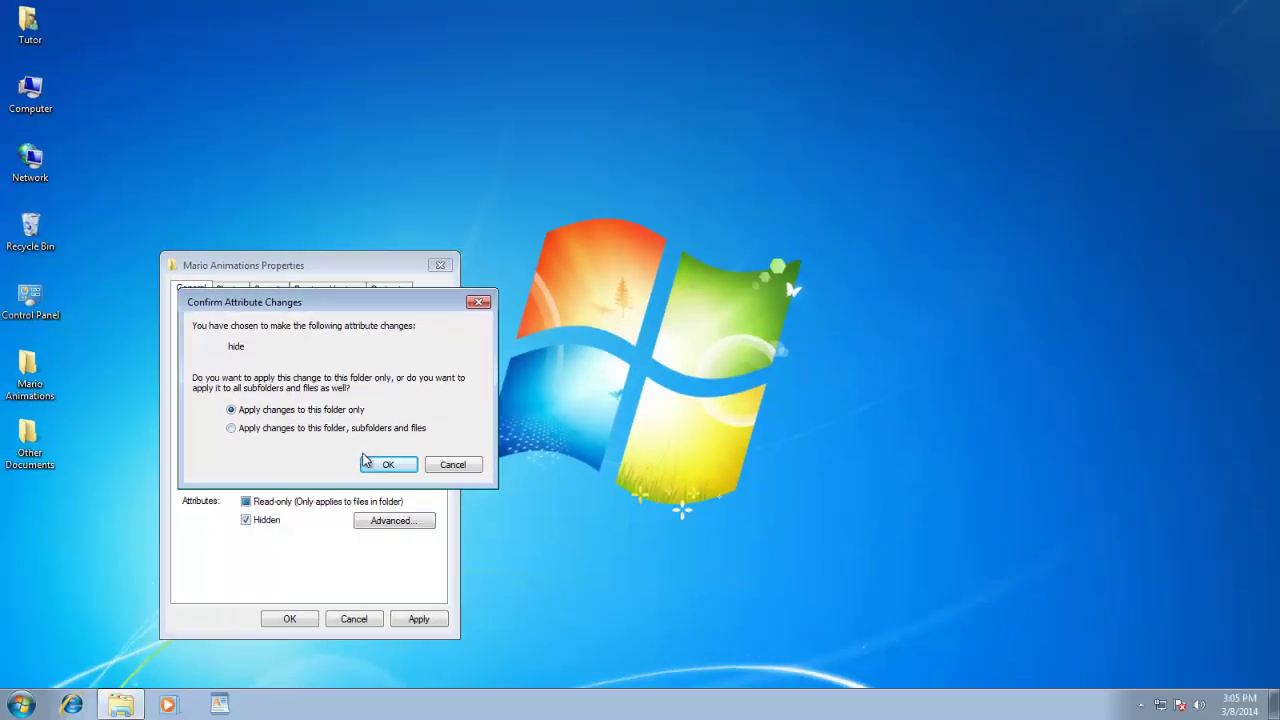
Step: Look through the files in the Other Documents folder and cancel the pending attribute change for Mario Animations
double_click(40, 450)
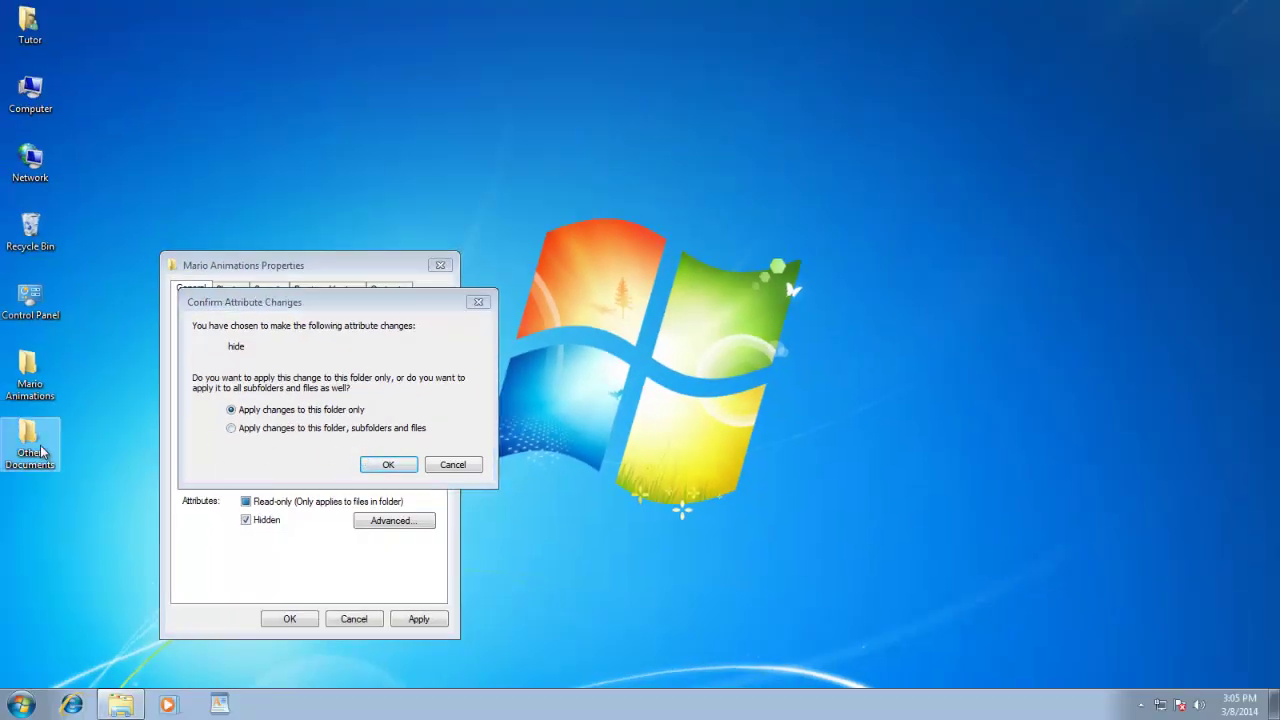
scroll(640, 280, down, 20)
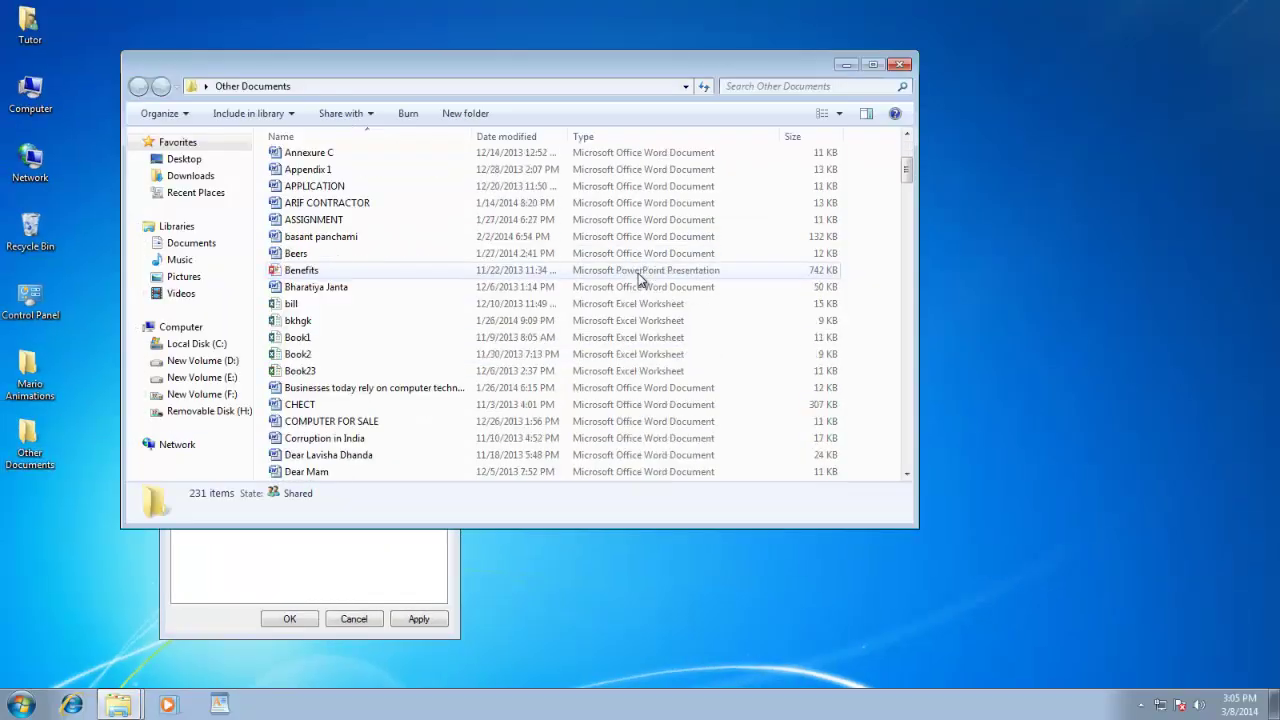
scroll(645, 285, down, 15)
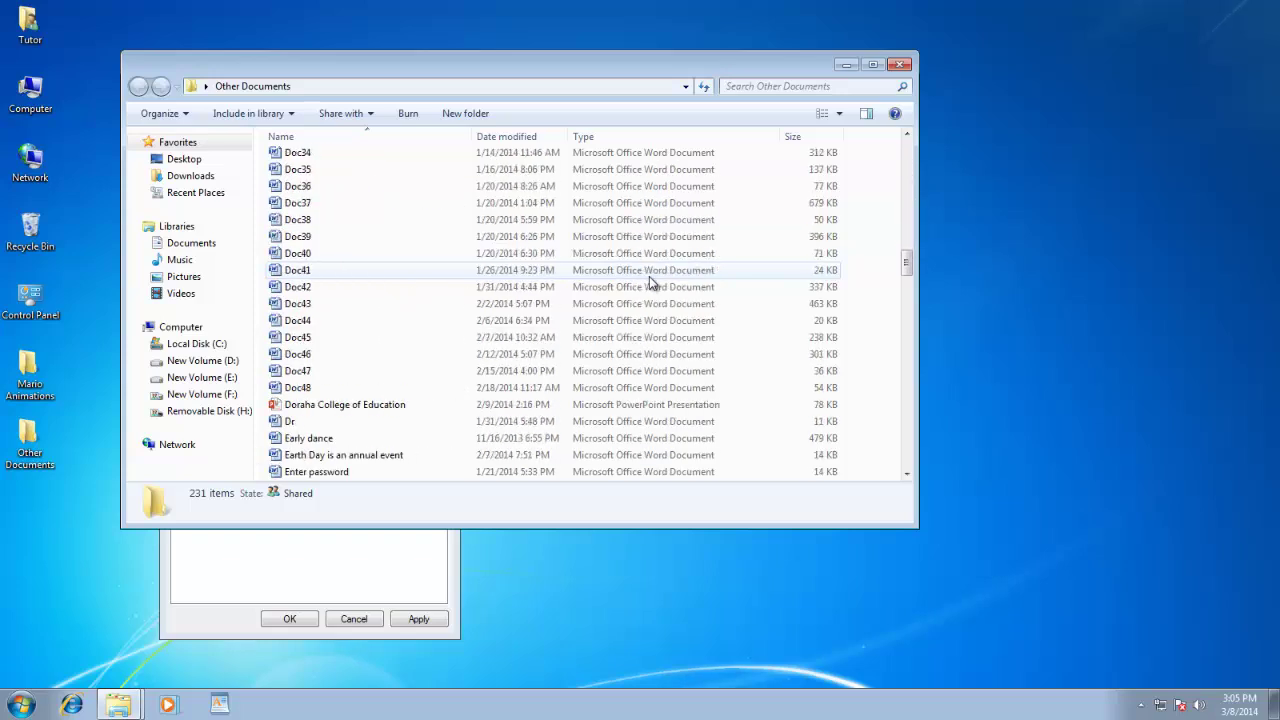
click(899, 66)
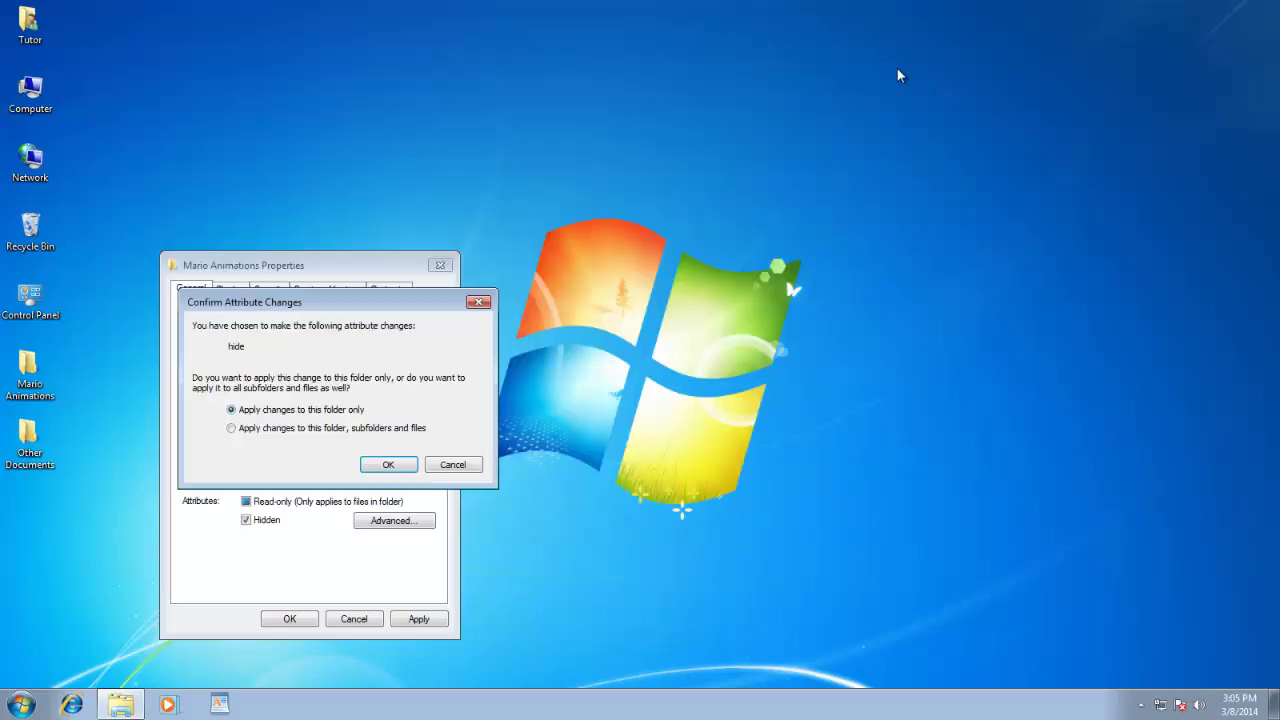
click(476, 467)
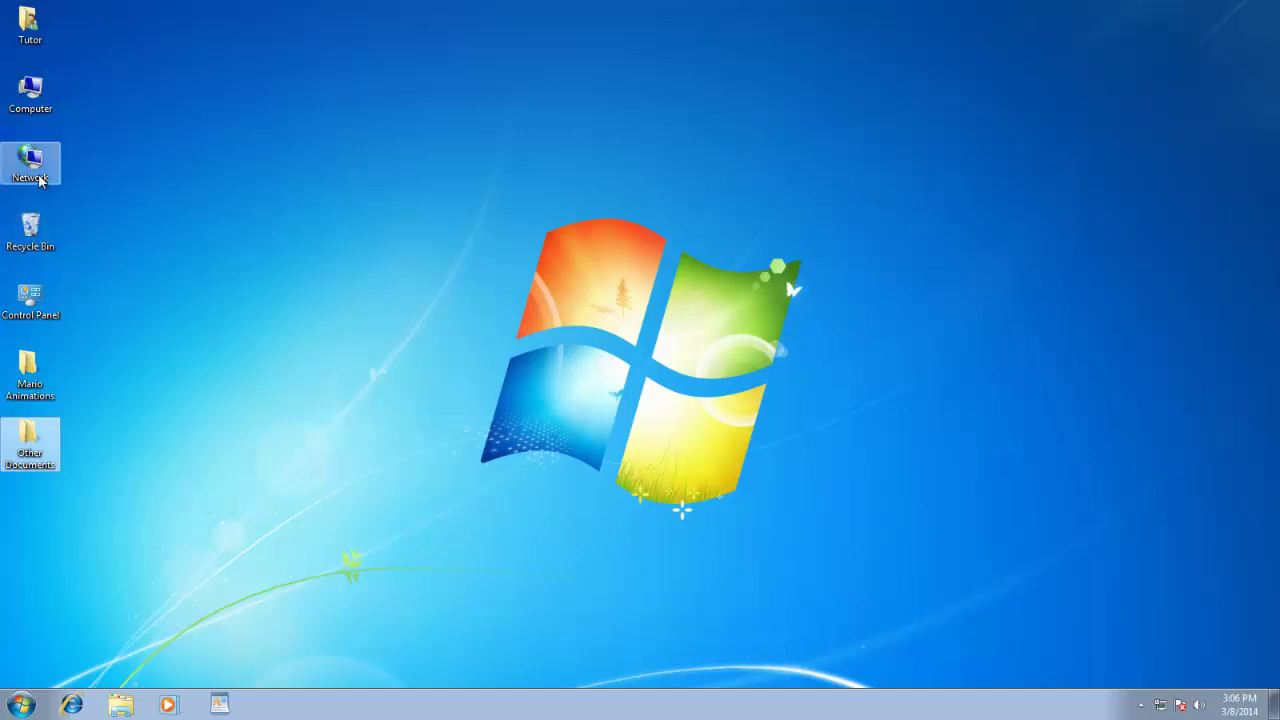
Step: View the drives in Computer and the personal folder links in the Start menu
double_click(28, 108)
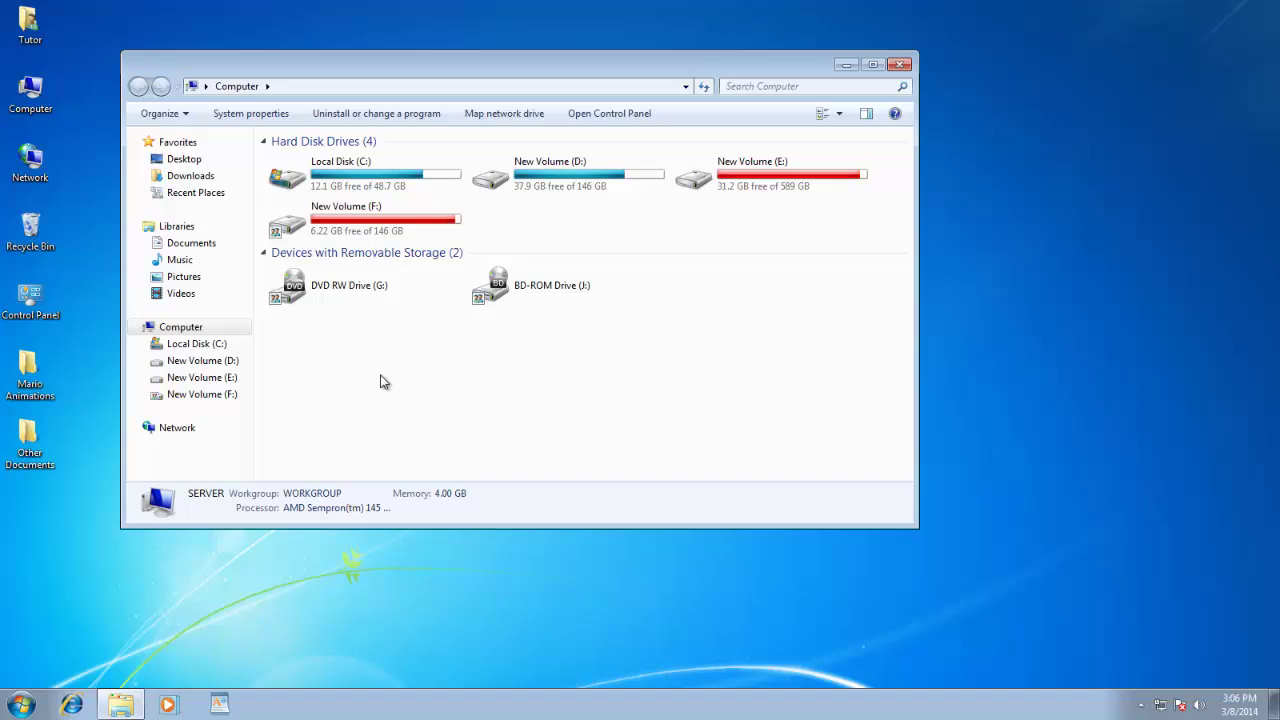
click(900, 65)
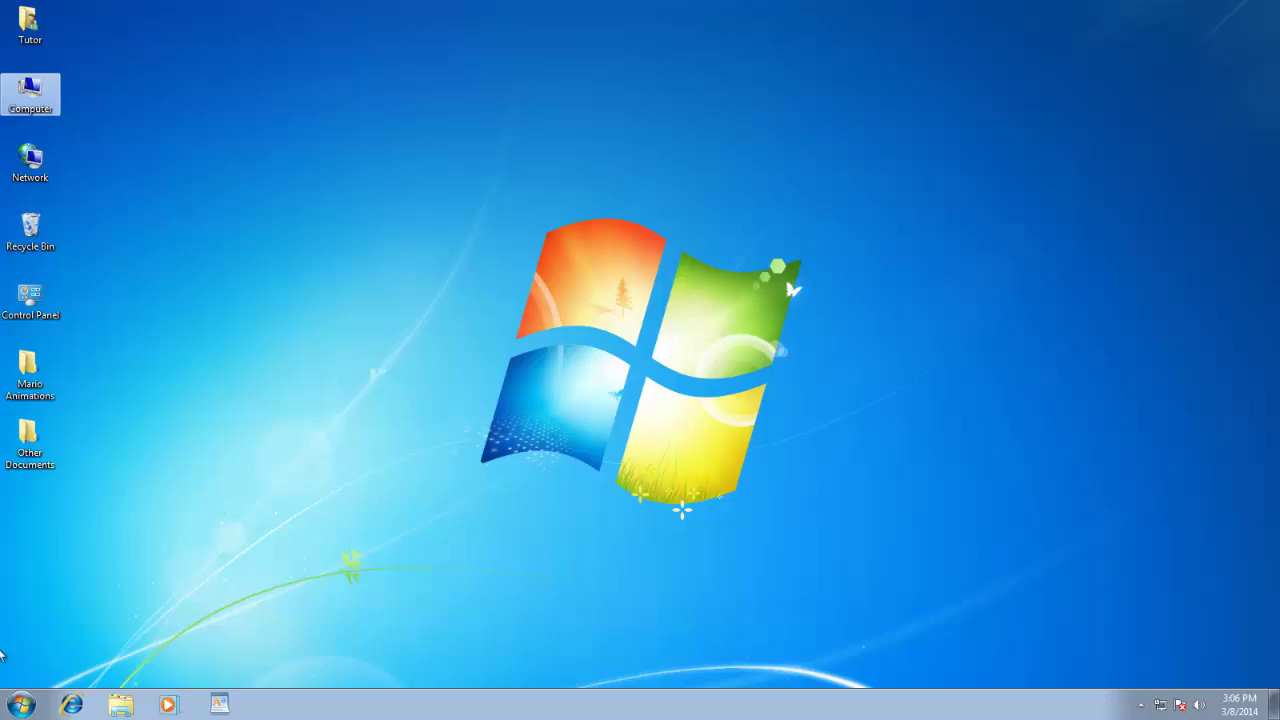
click(14, 702)
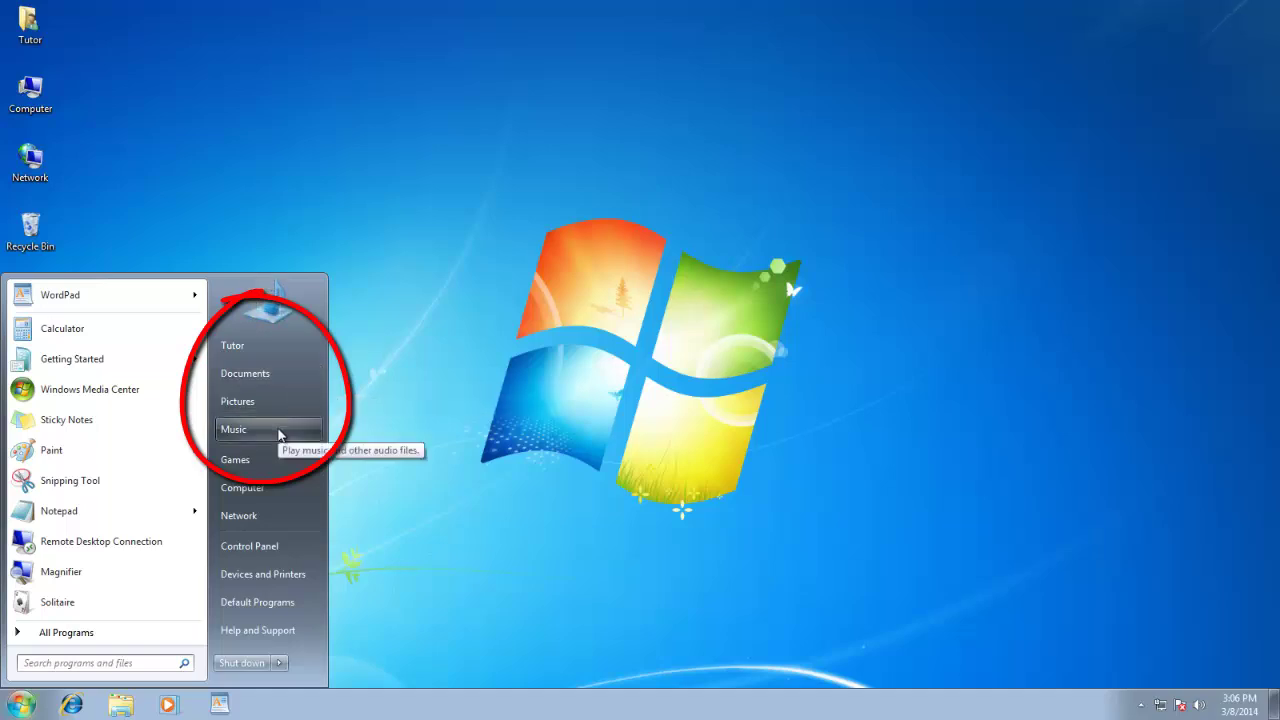
click(422, 360)
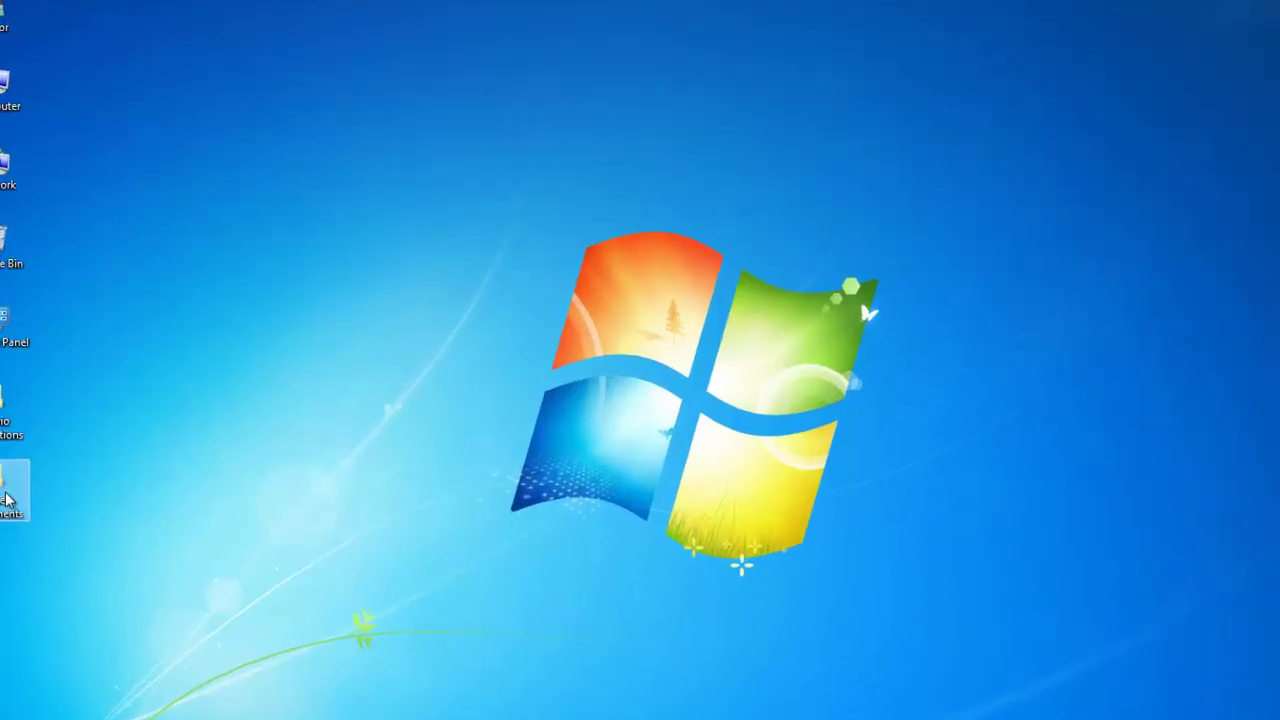
Step: Open the Other Documents folder from the desktop and reveal its full path in the address bar
double_click(7, 500)
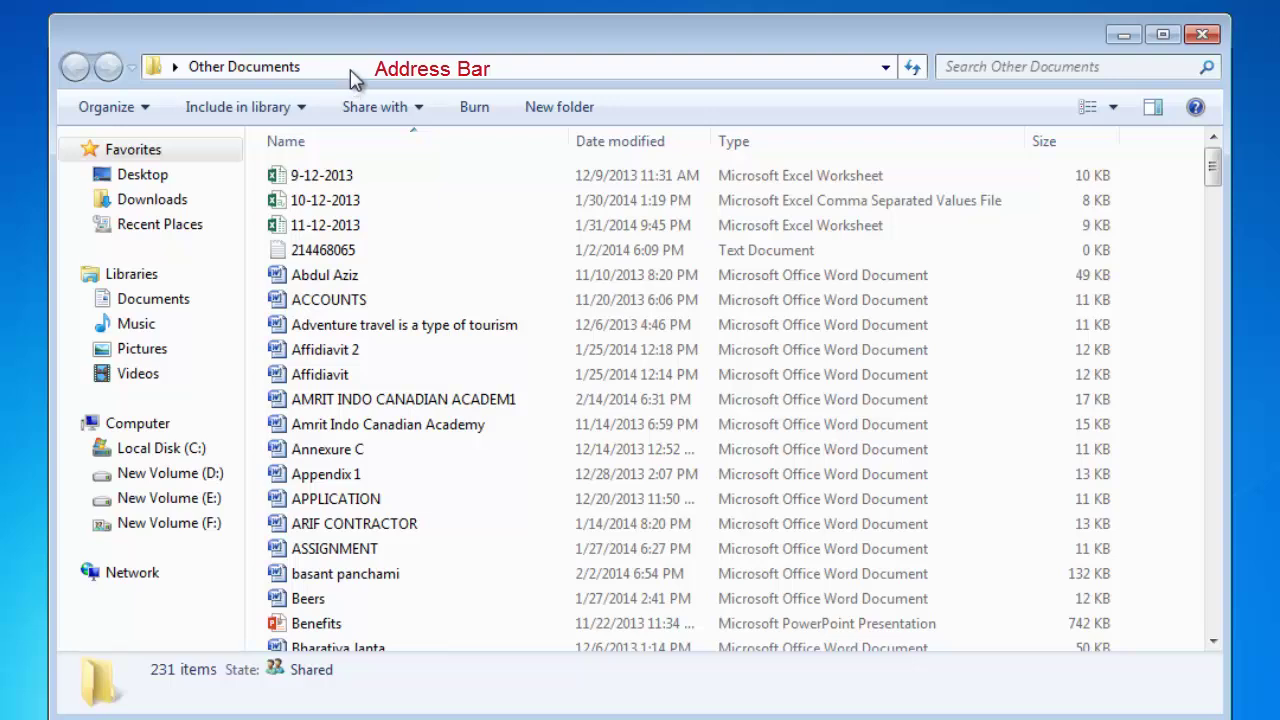
click(348, 70)
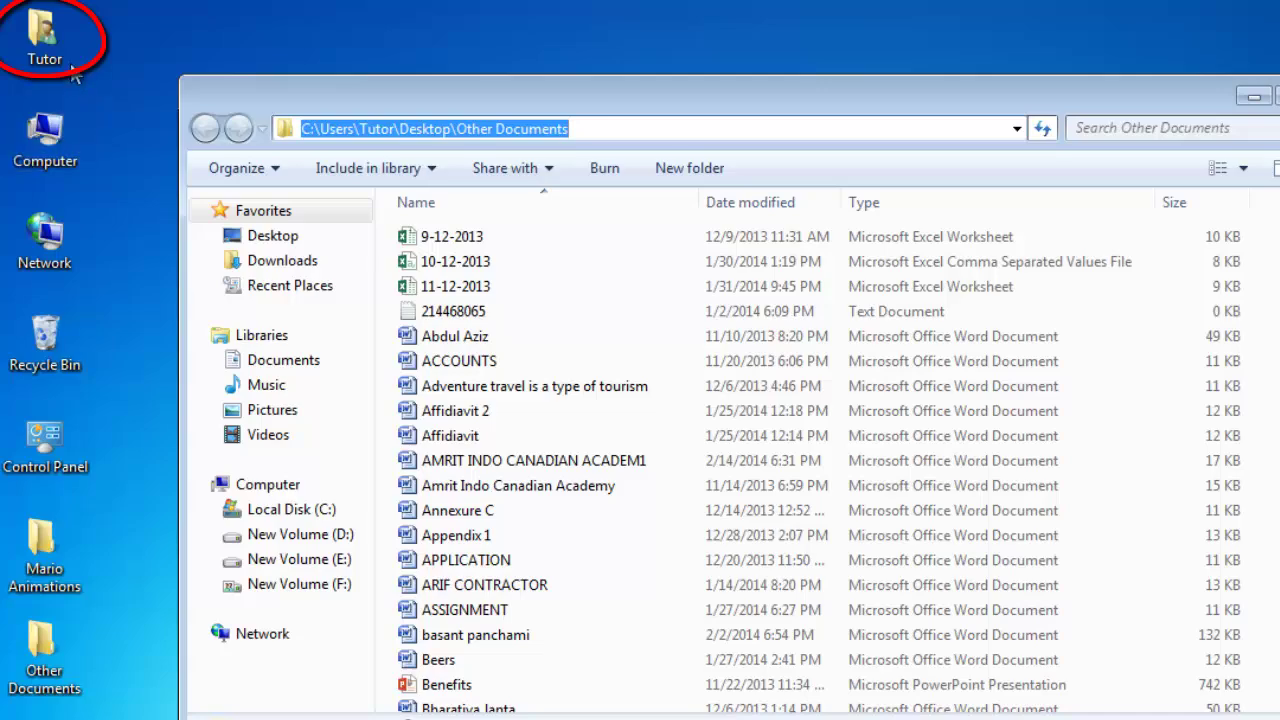
click(72, 66)
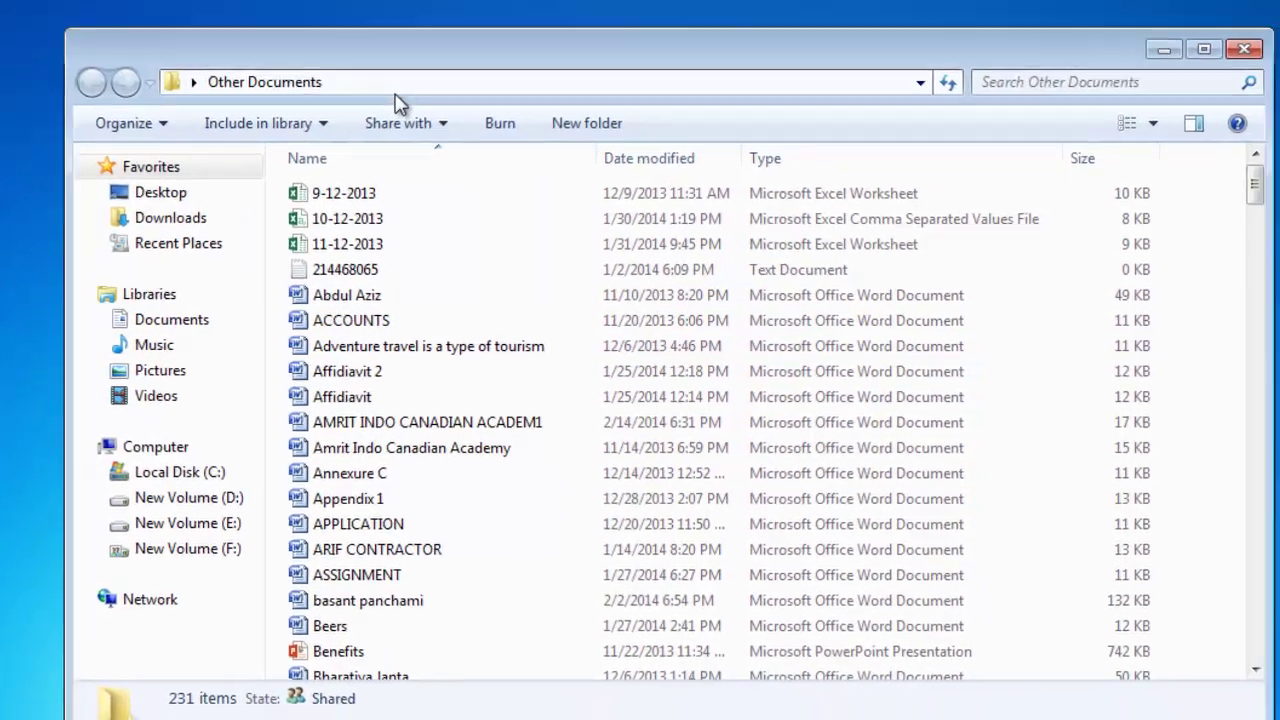
click(470, 118)
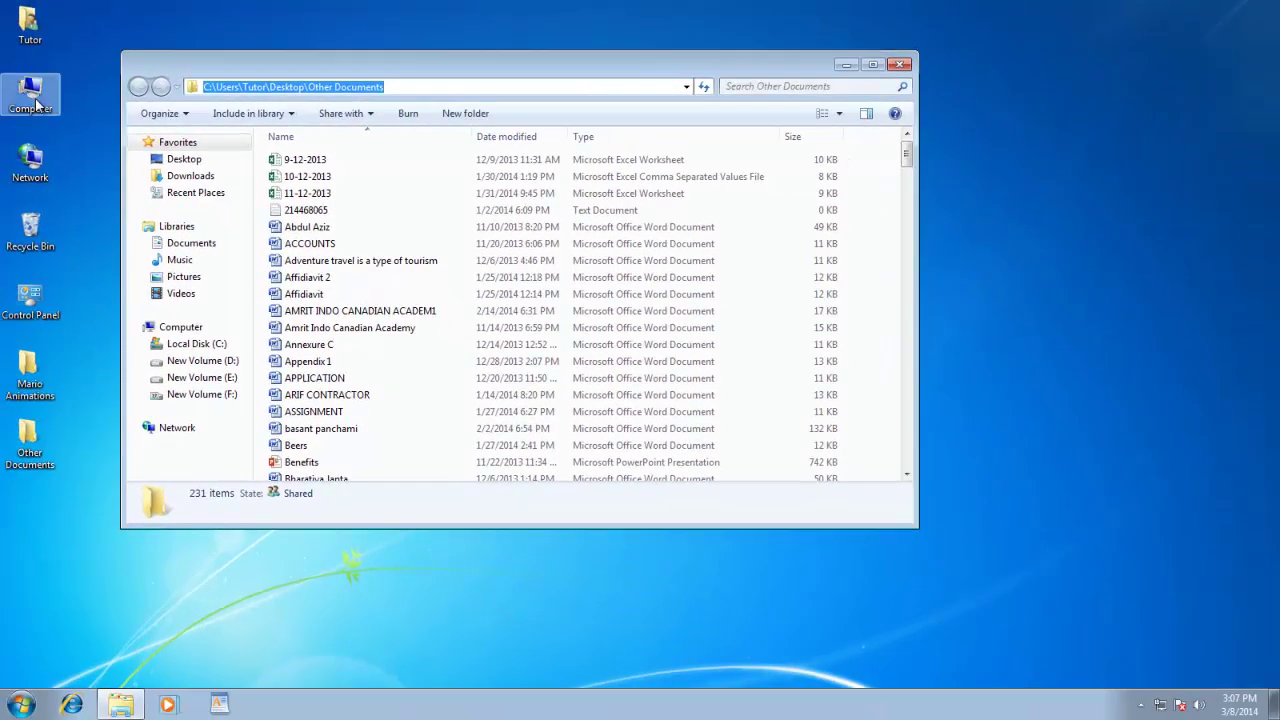
Step: Browse from Computer to the Tutor folder under Users on Local Disk (C:) and close both folder windows
double_click(35, 103)
double_click(350, 190)
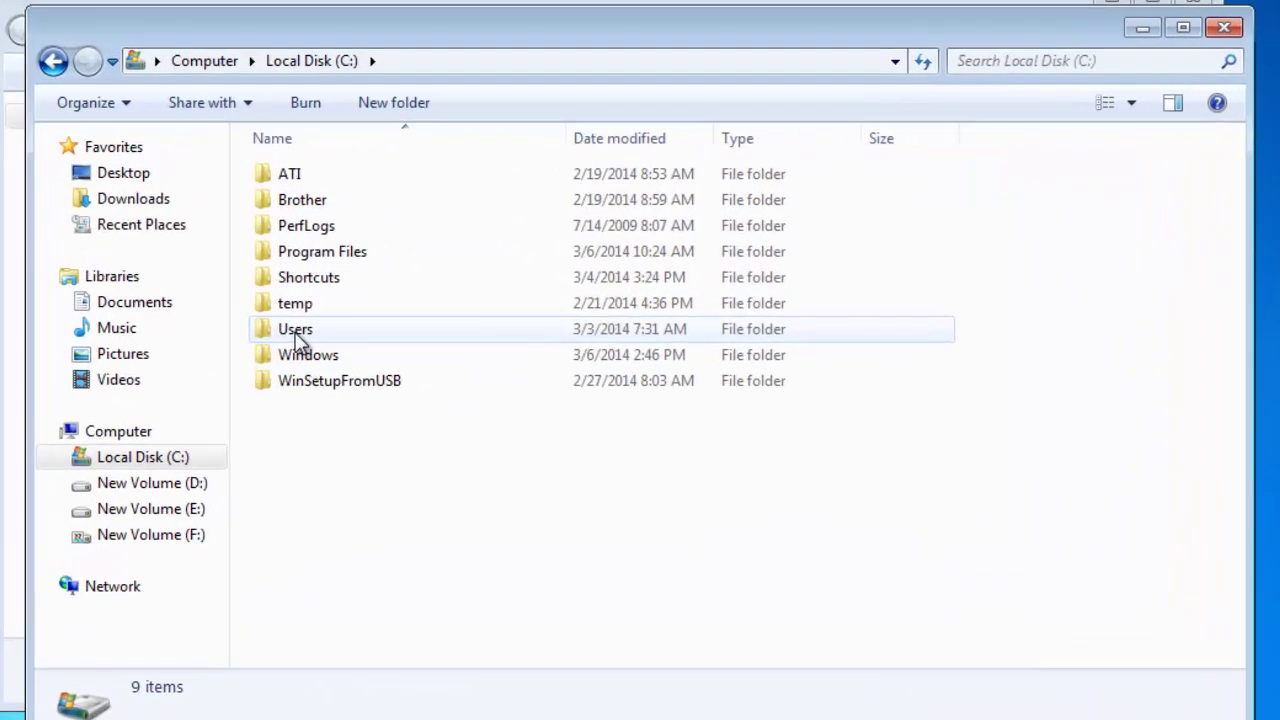
double_click(295, 332)
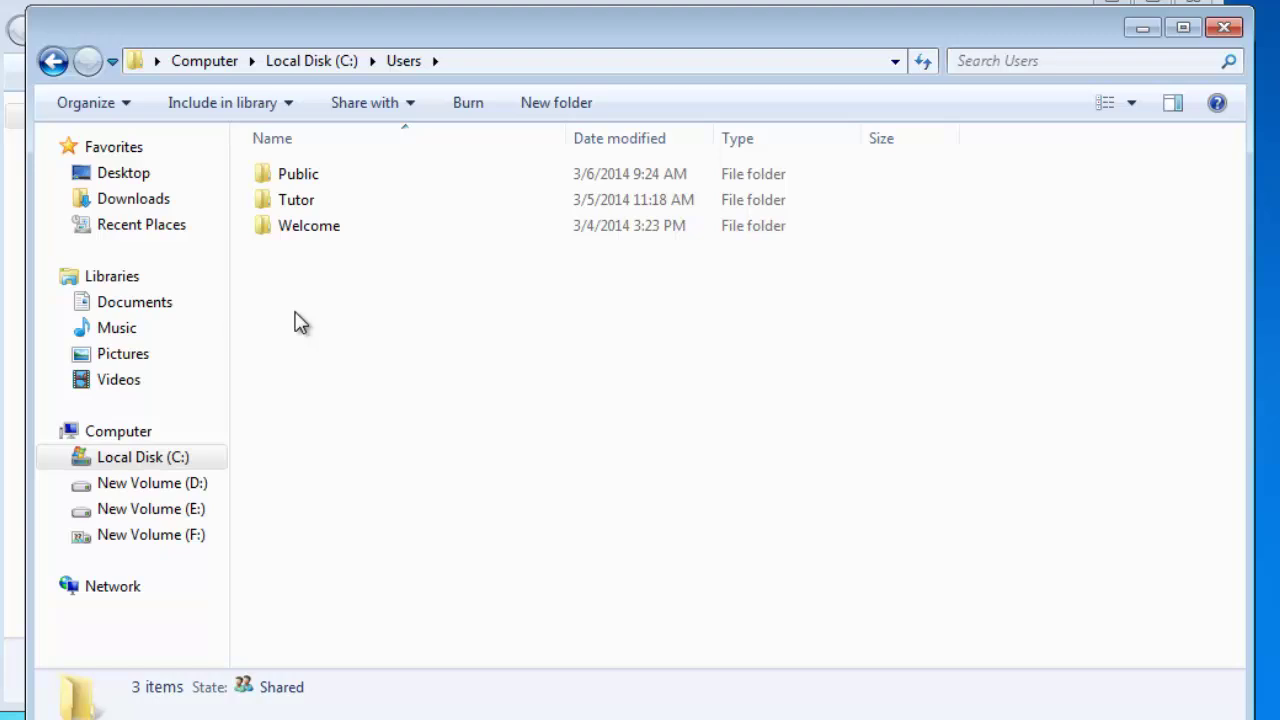
click(302, 206)
double_click(302, 206)
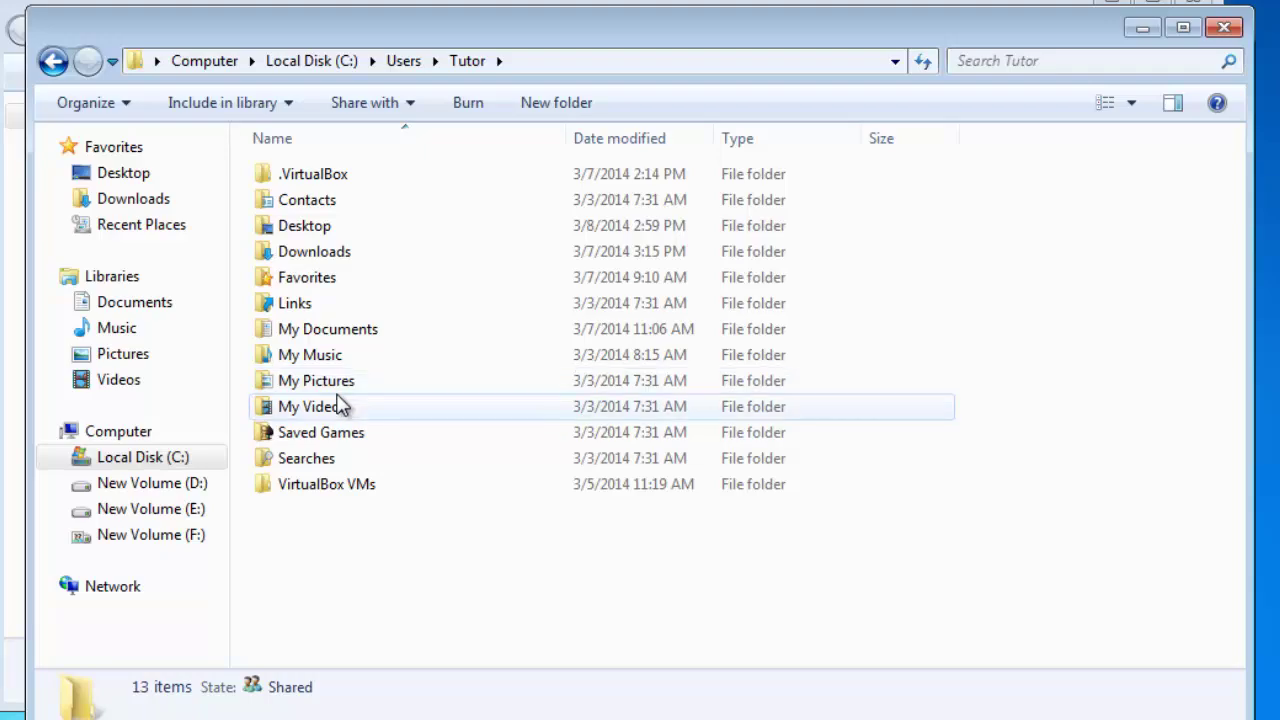
click(1226, 28)
click(1063, 26)
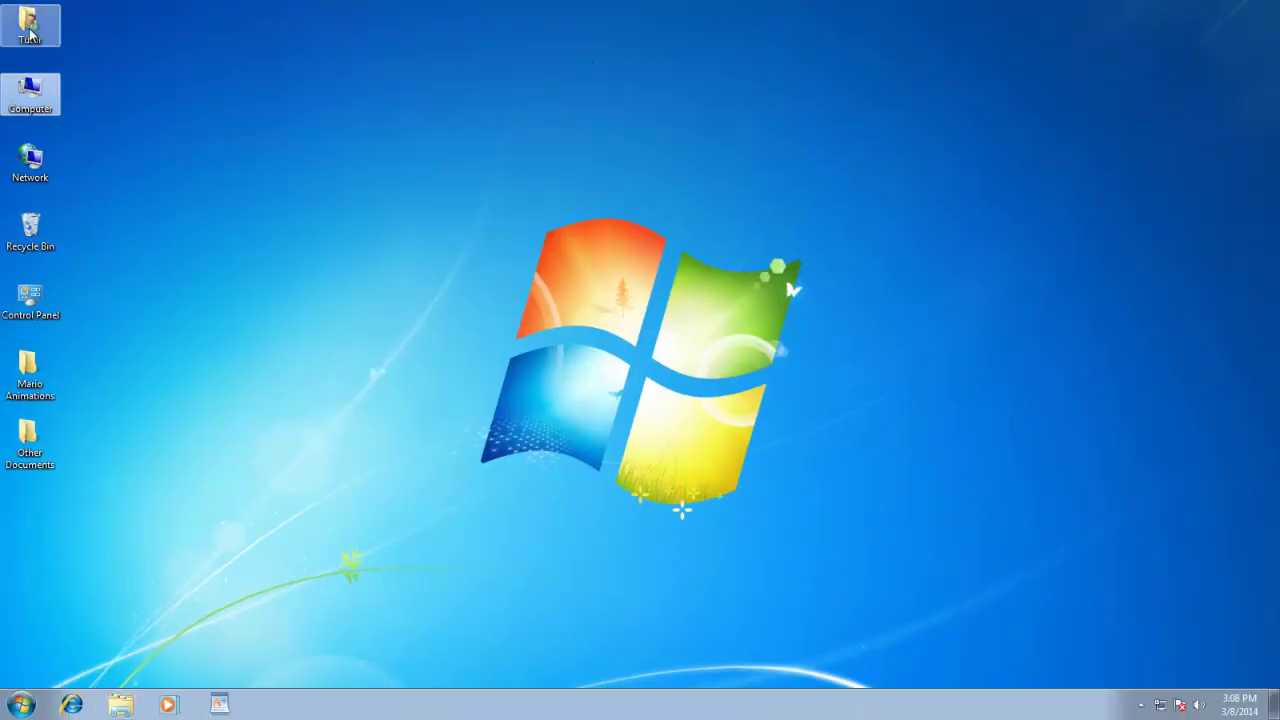
Step: View the contents of the Tutor user folder from the desktop and its entry in the Start menu
double_click(27, 28)
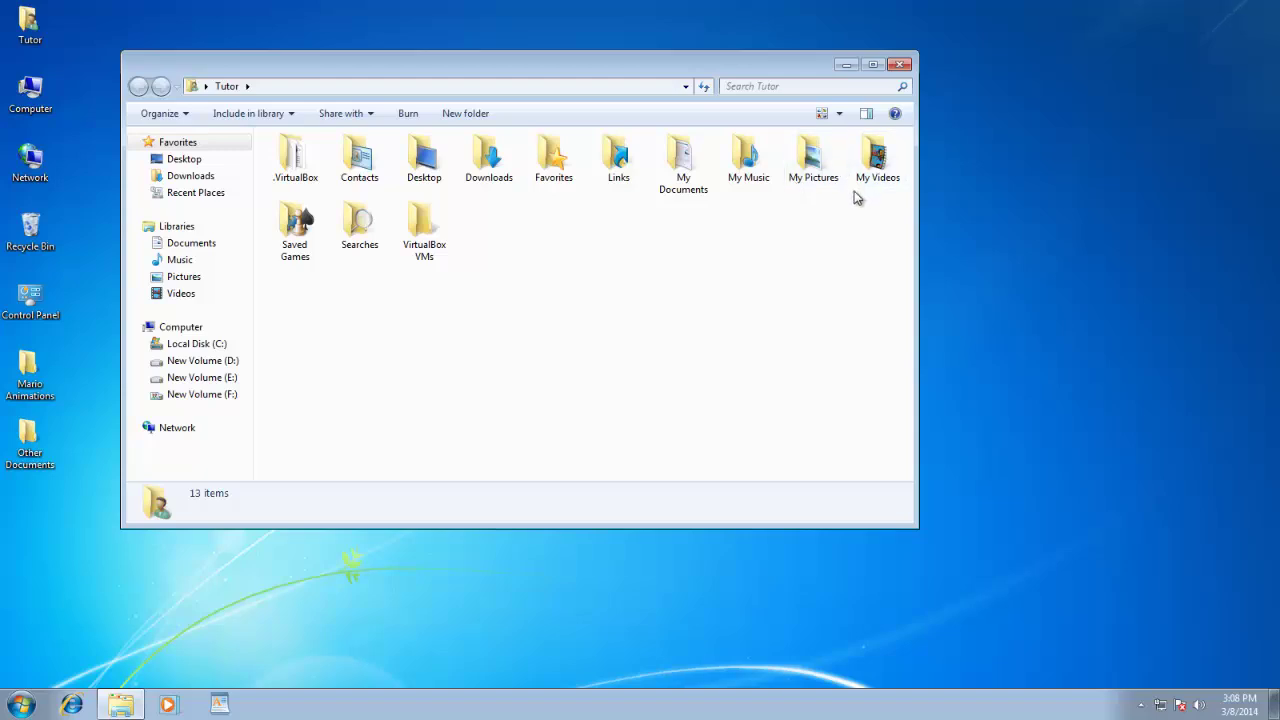
click(899, 66)
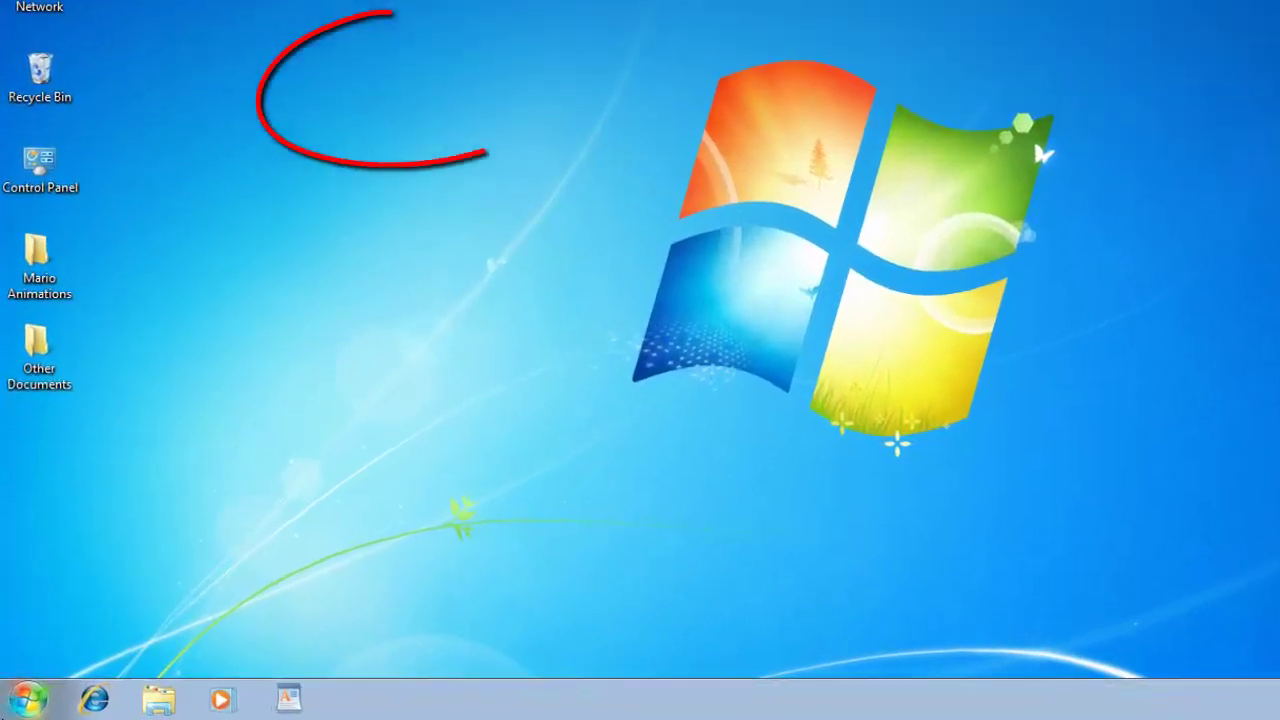
click(22, 704)
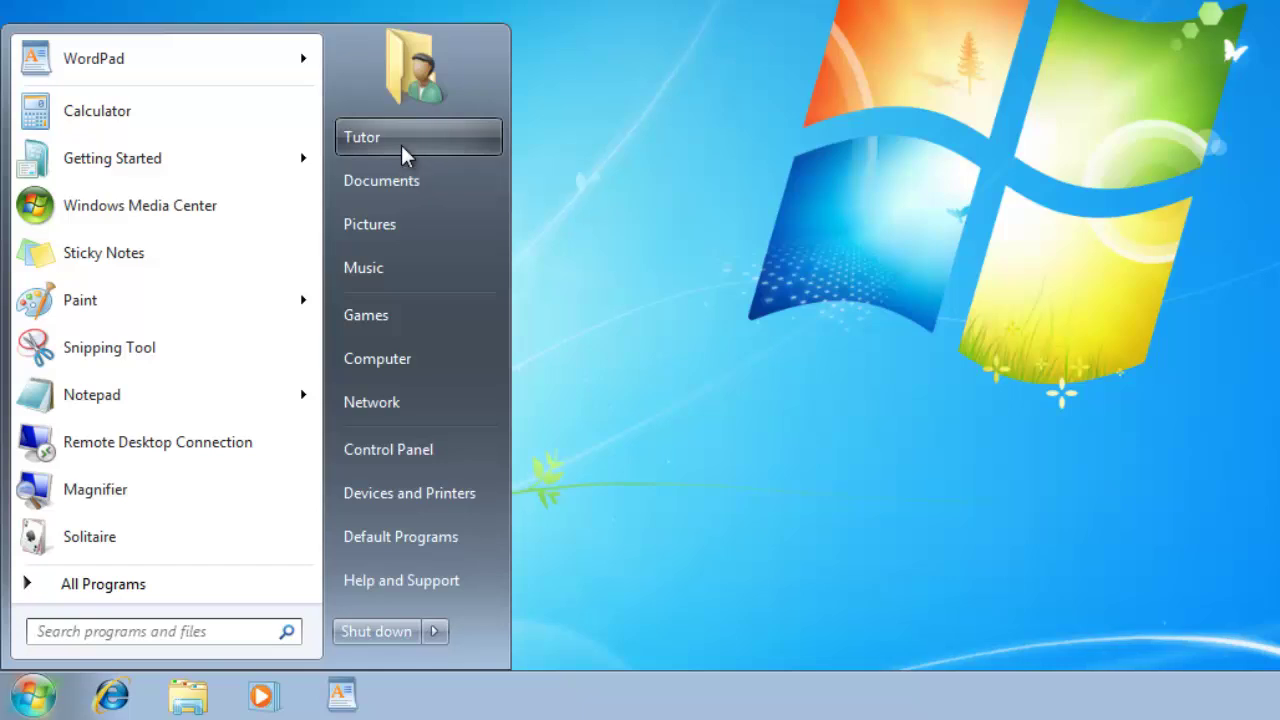
click(650, 122)
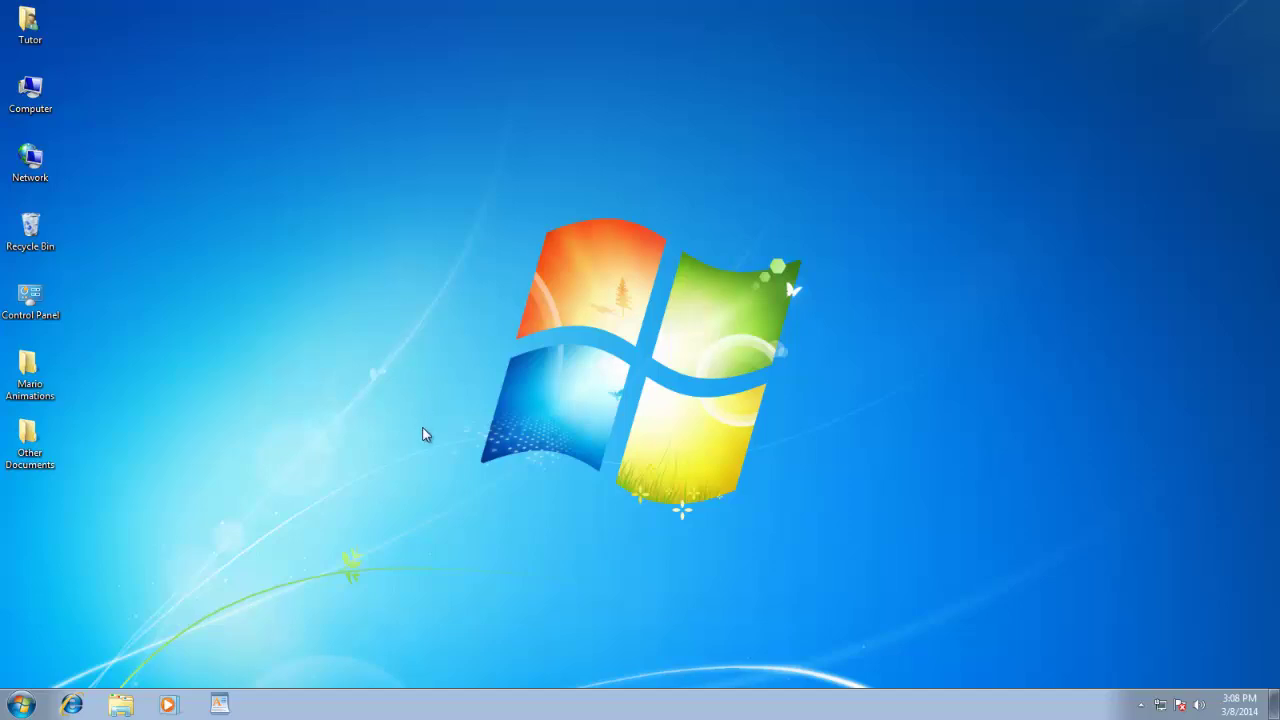
Step: Add the Address toolbar to the taskbar
right_click(437, 709)
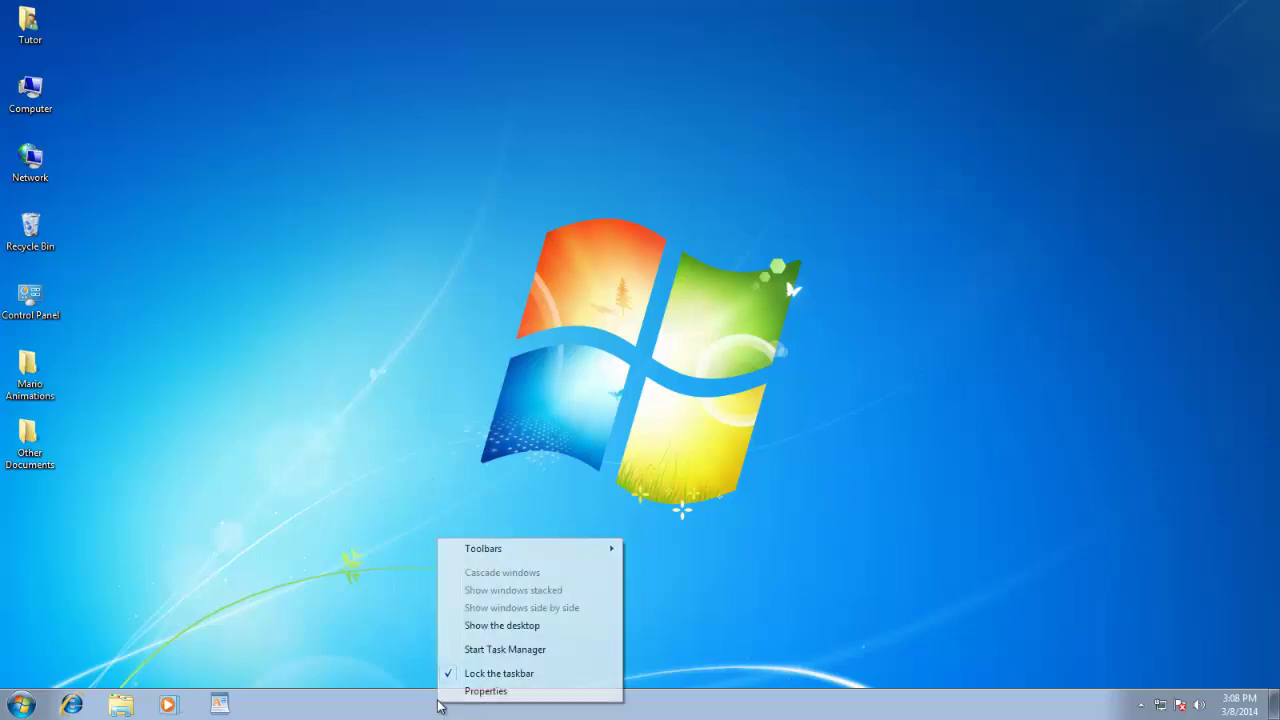
mouse_move(491, 555)
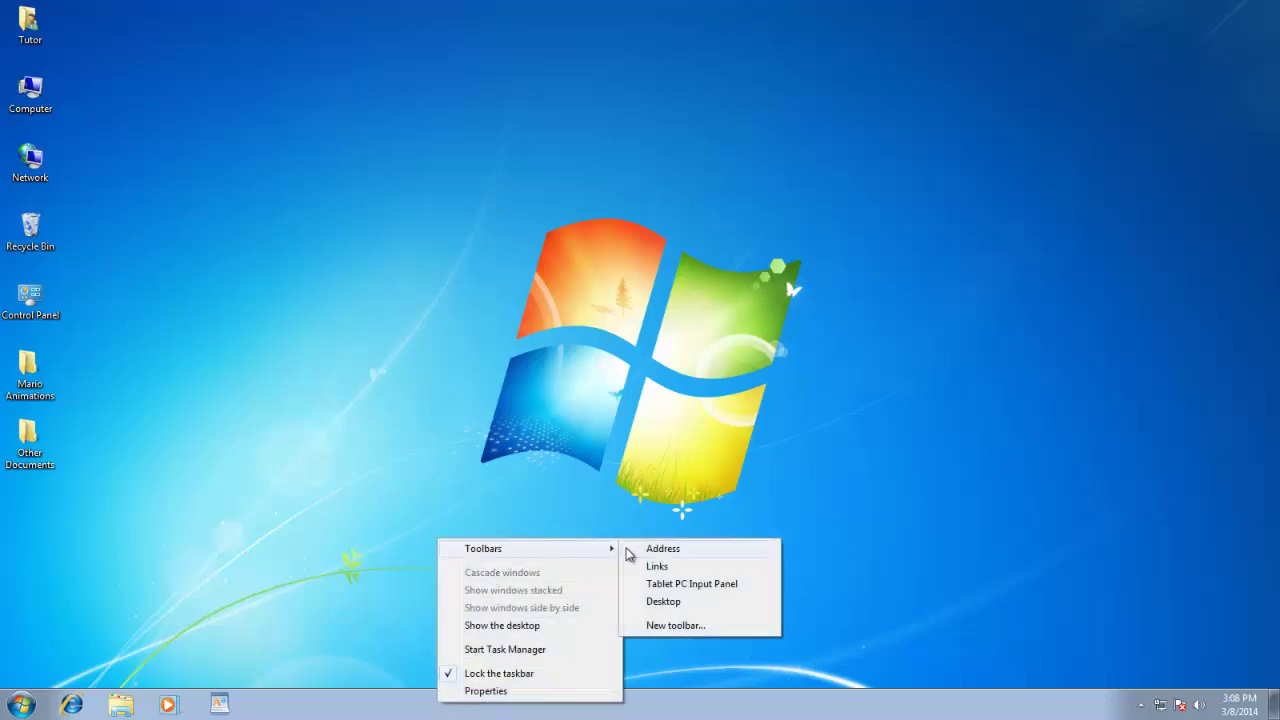
click(643, 550)
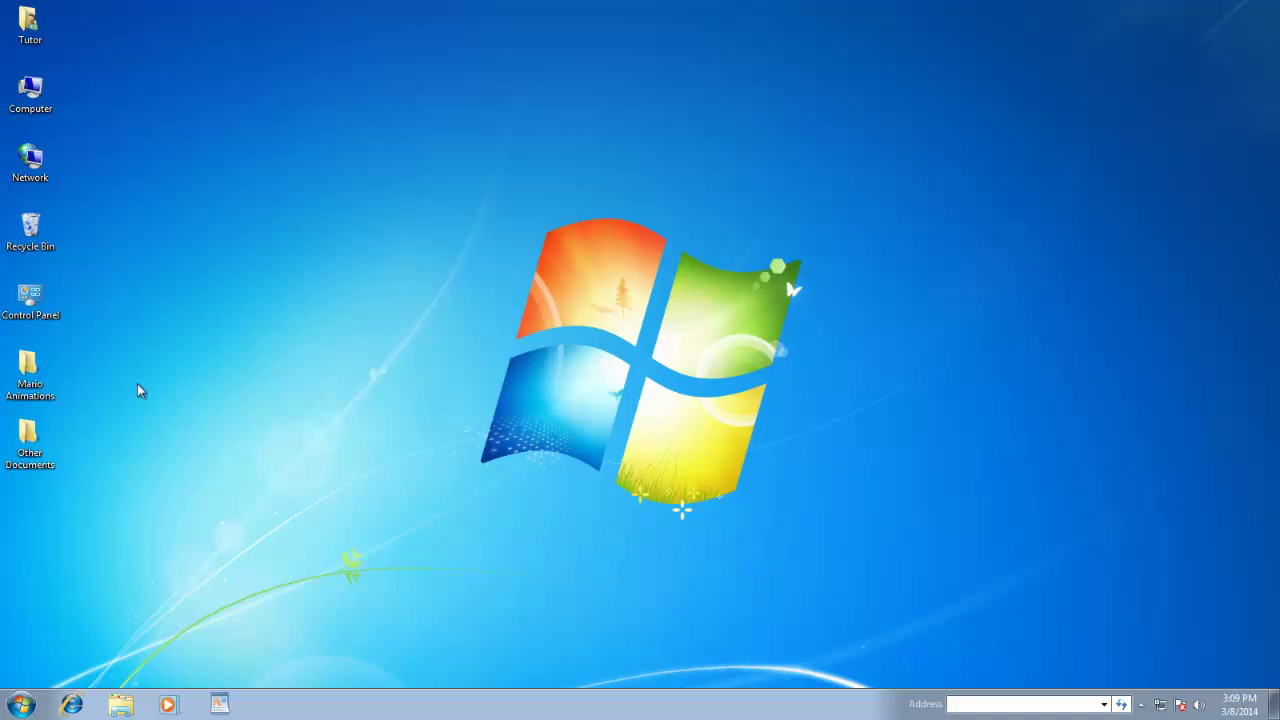
Step: Open the Mario Animations folder from the desktop, reveal its full path in the address bar, and close the window
double_click(27, 372)
click(560, 86)
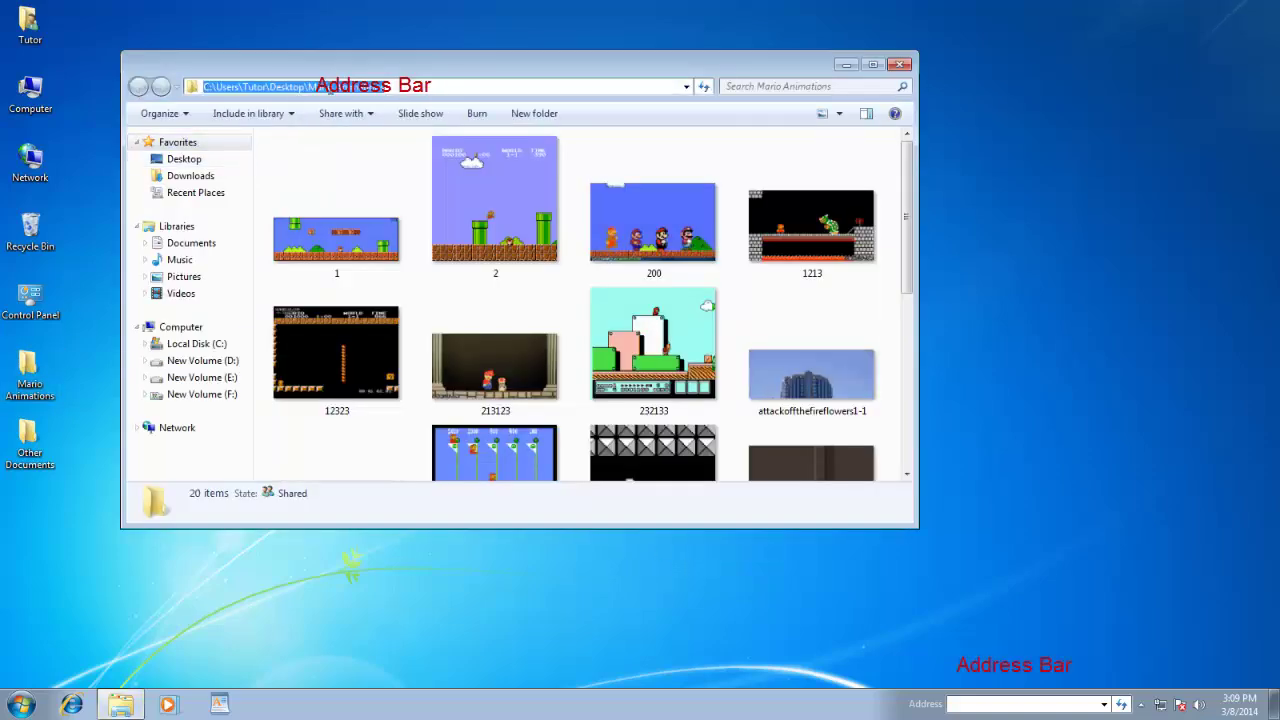
click(899, 64)
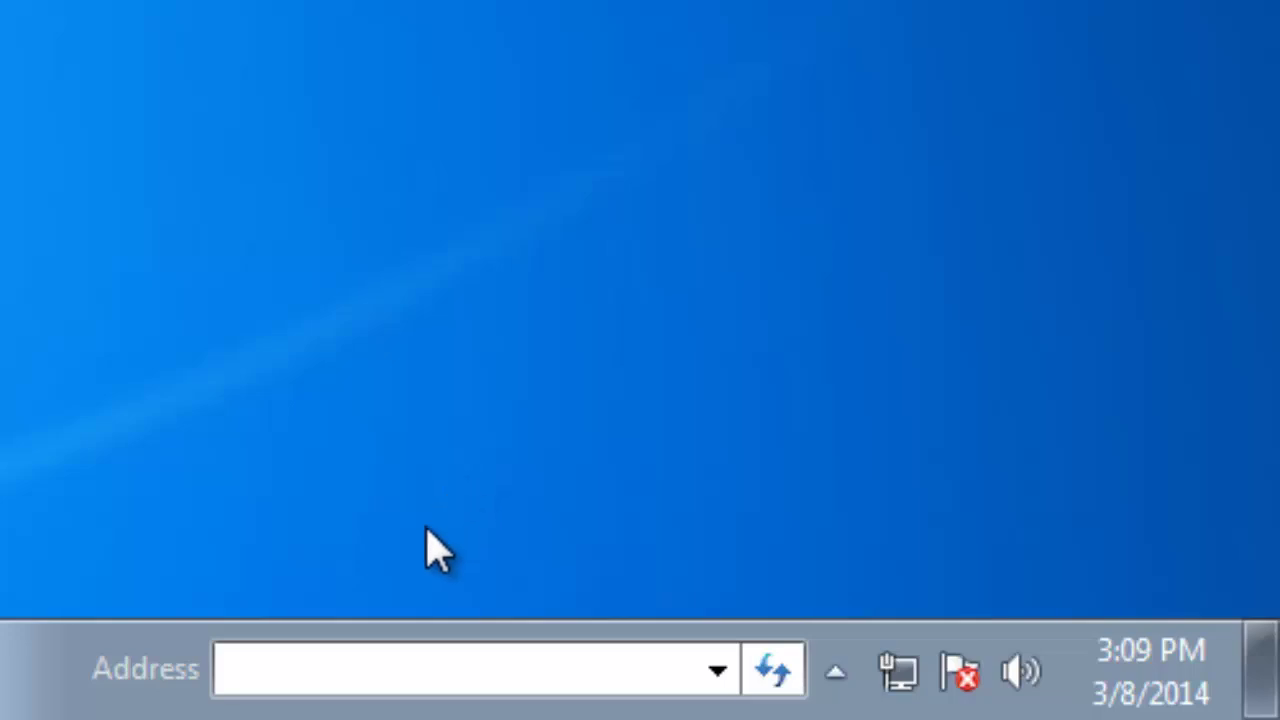
click(380, 666)
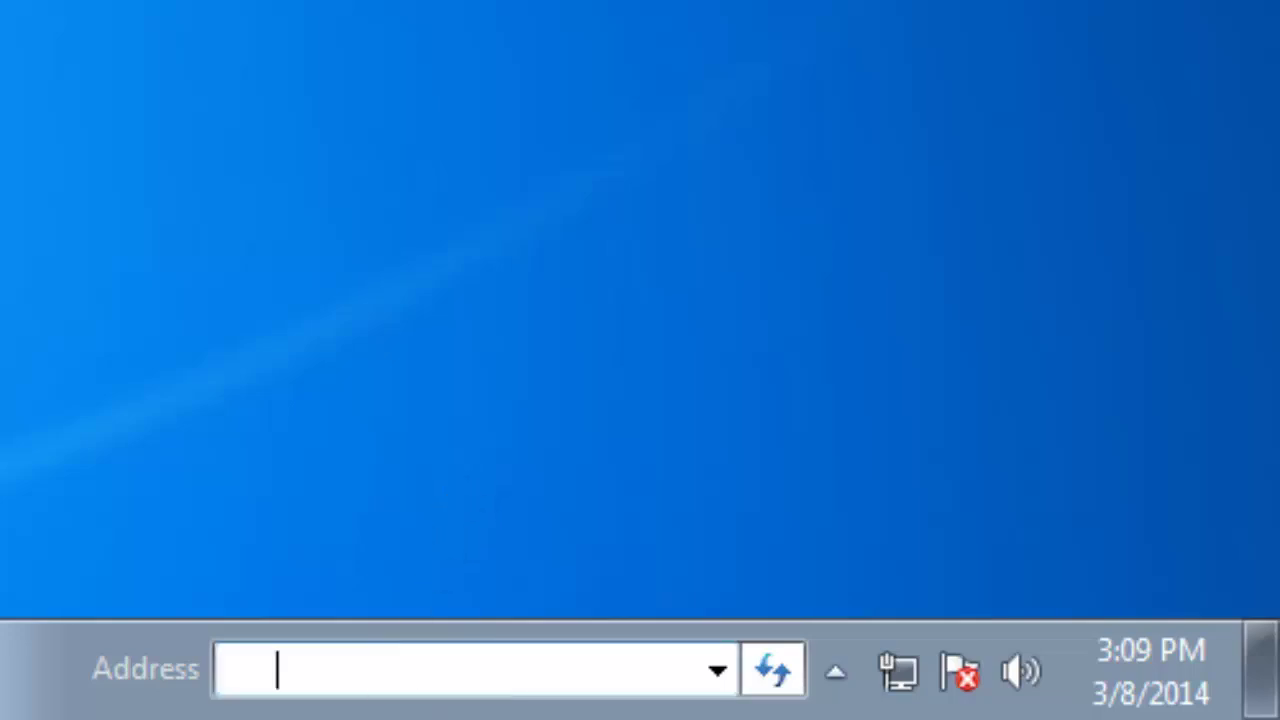
text(www.google.)
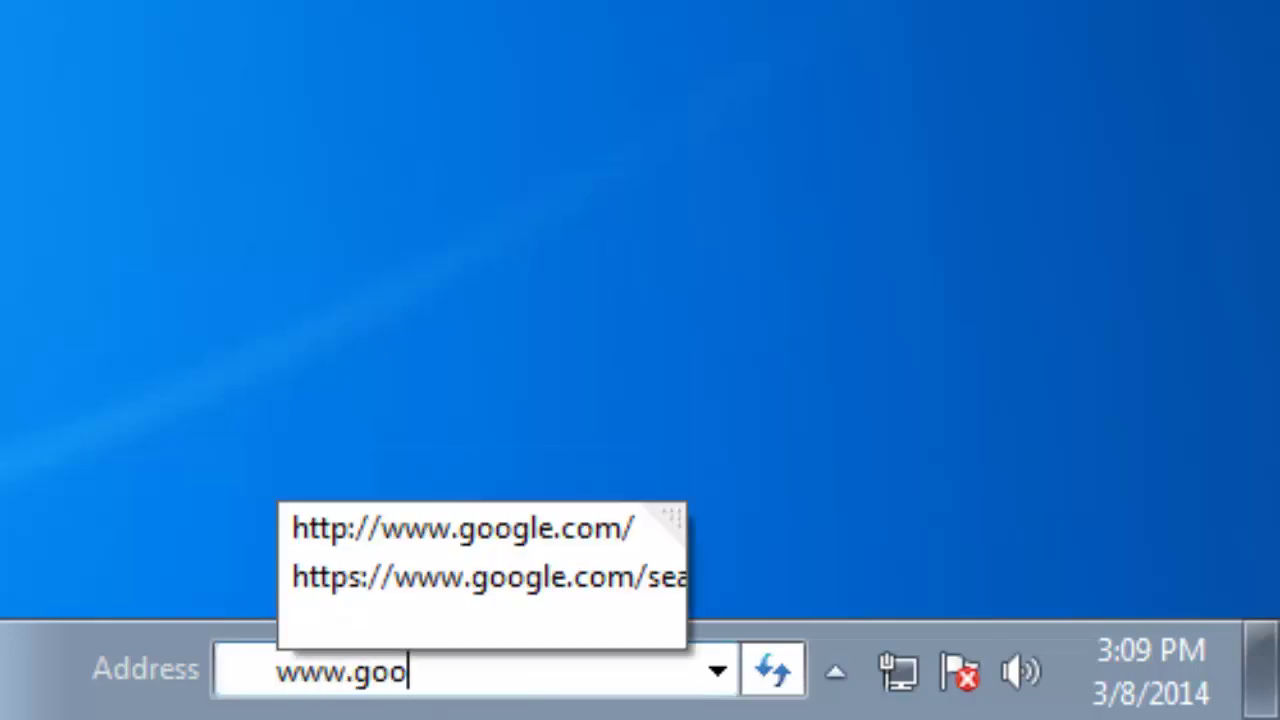
text(com)
key(Return)
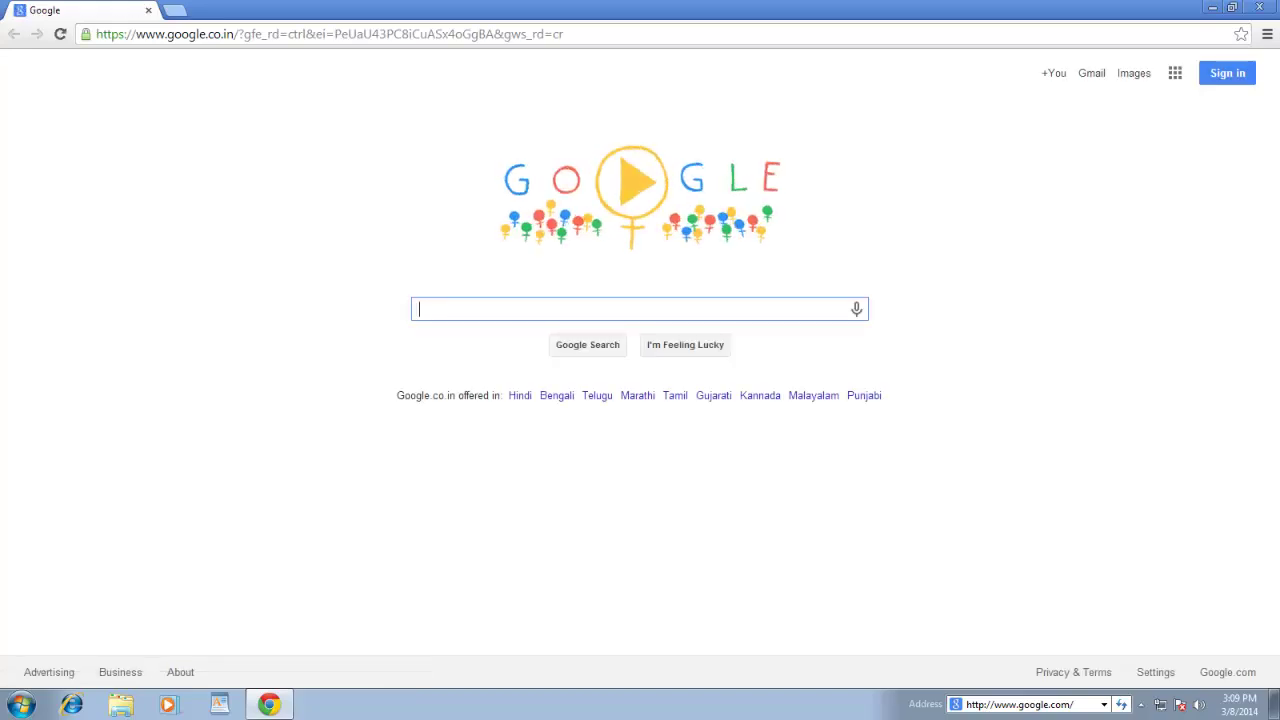
click(1259, 7)
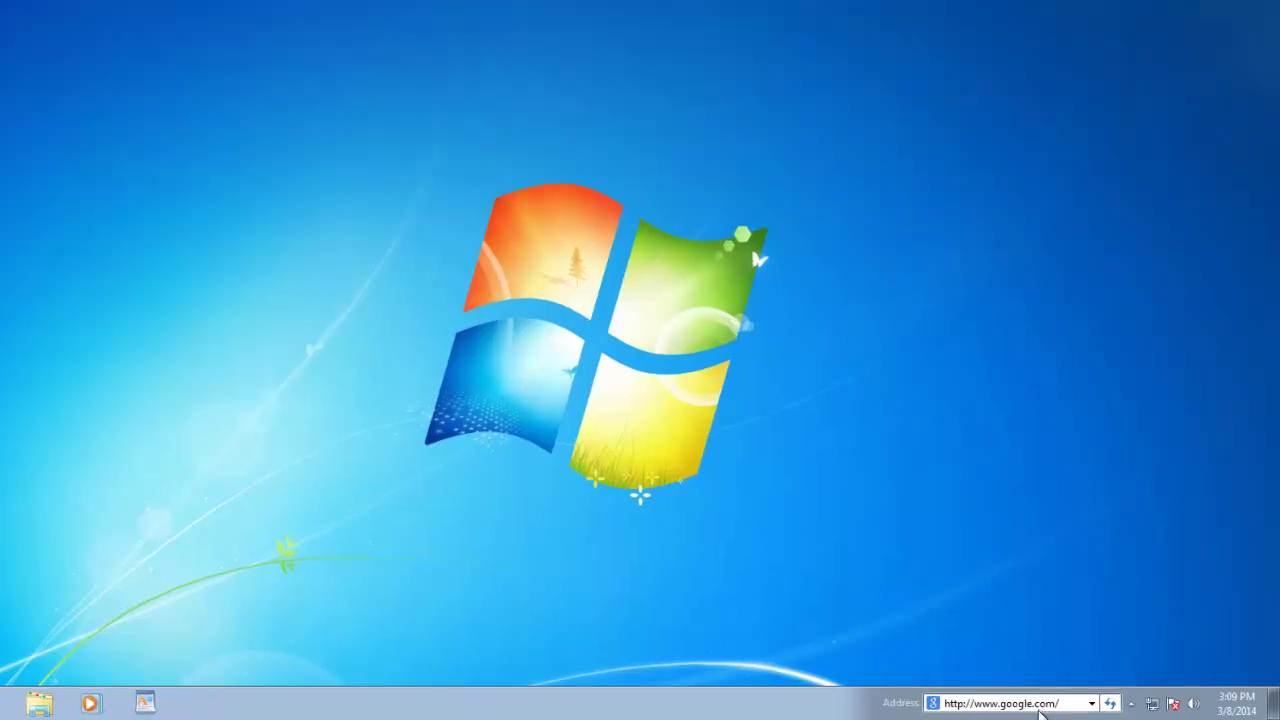
Step: Search the web for "seven wonders of the world" from the taskbar's address box and look through the results
click(1064, 704)
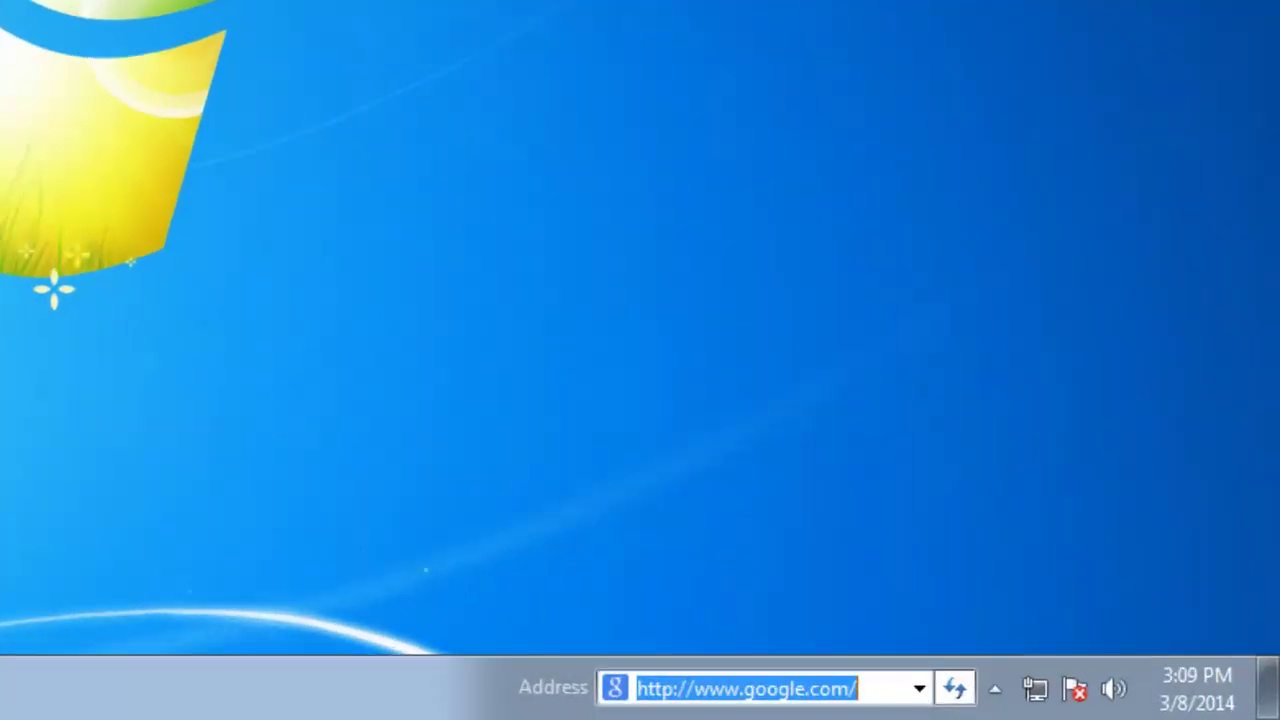
text(seven wonde)
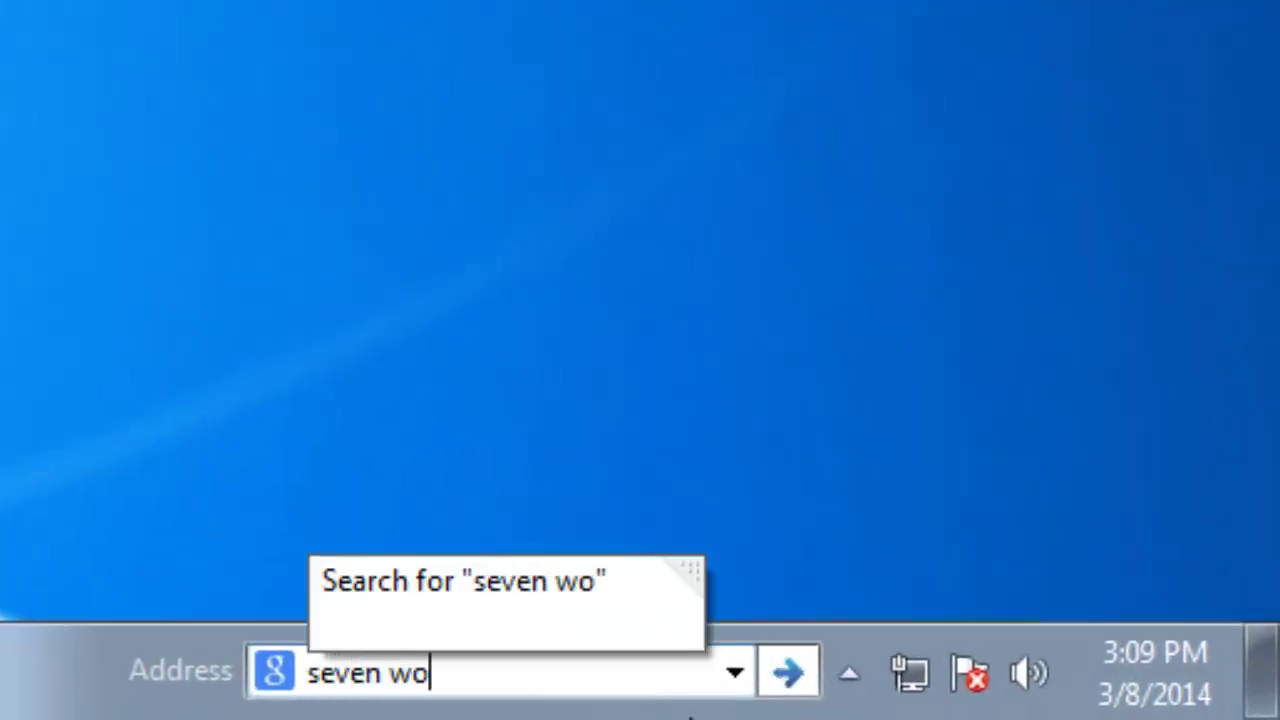
text(rs of the wor)
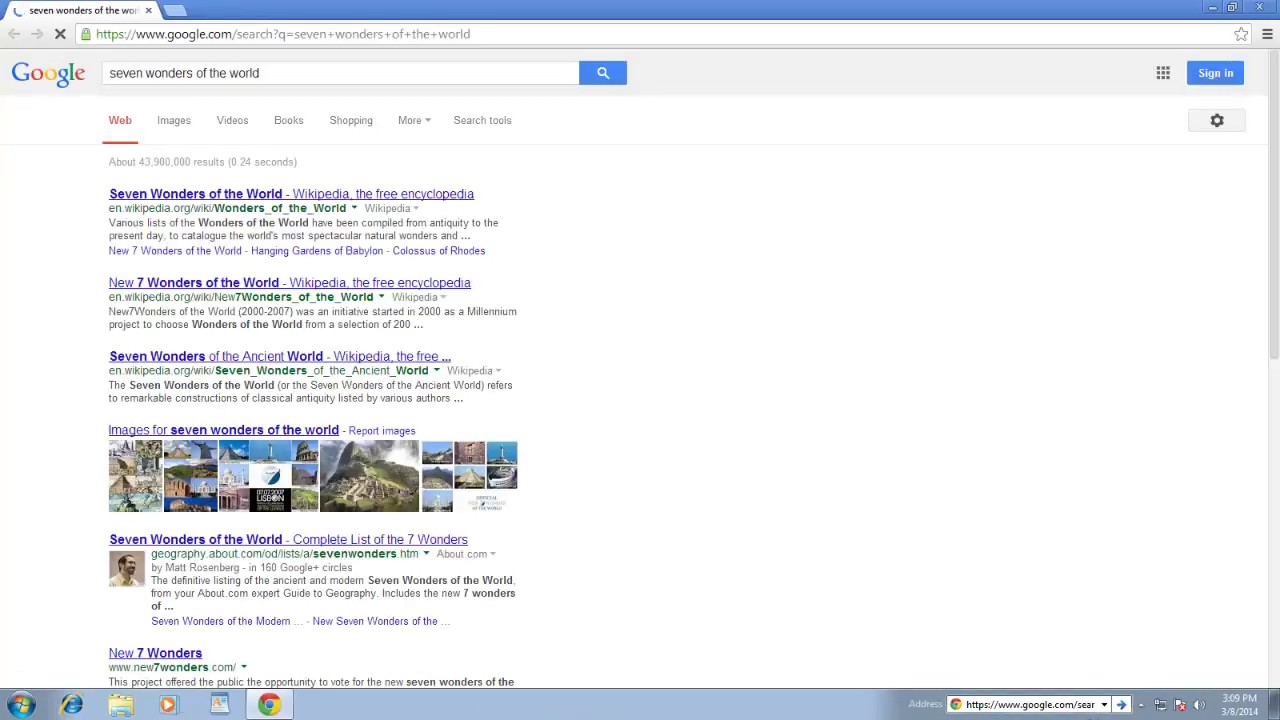
scroll(723, 500, down, 2)
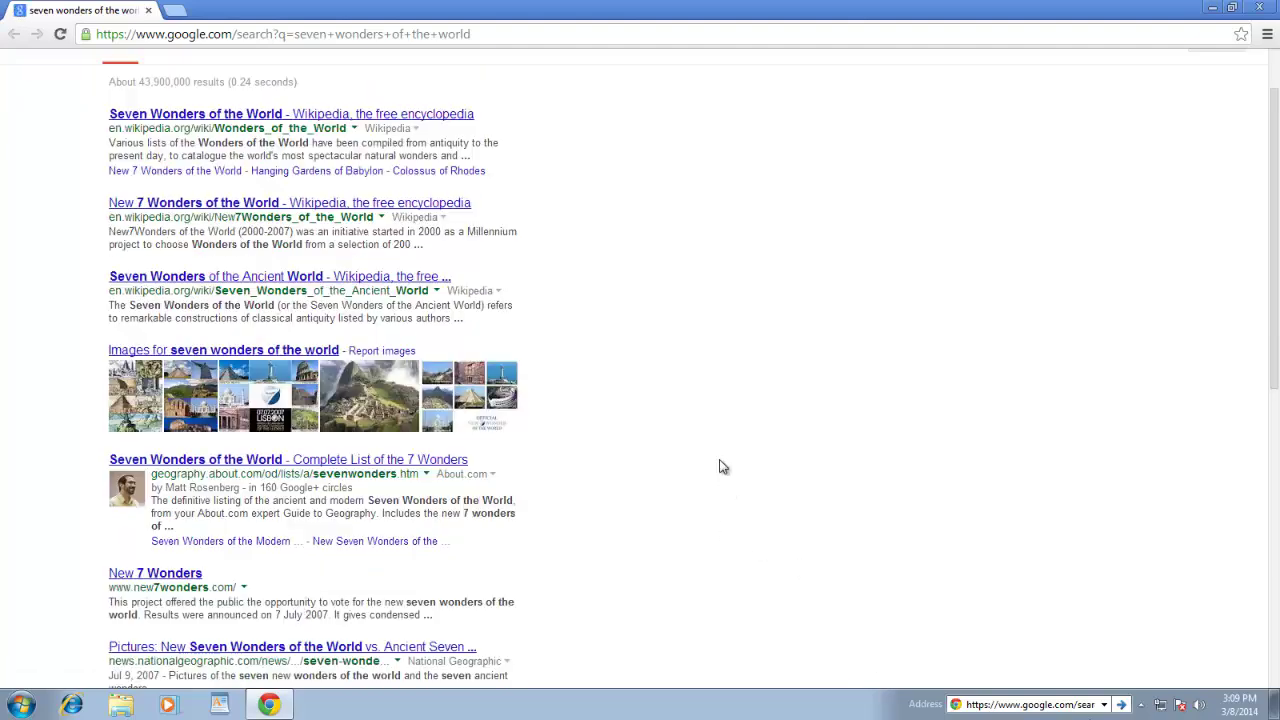
scroll(723, 467, down, 4)
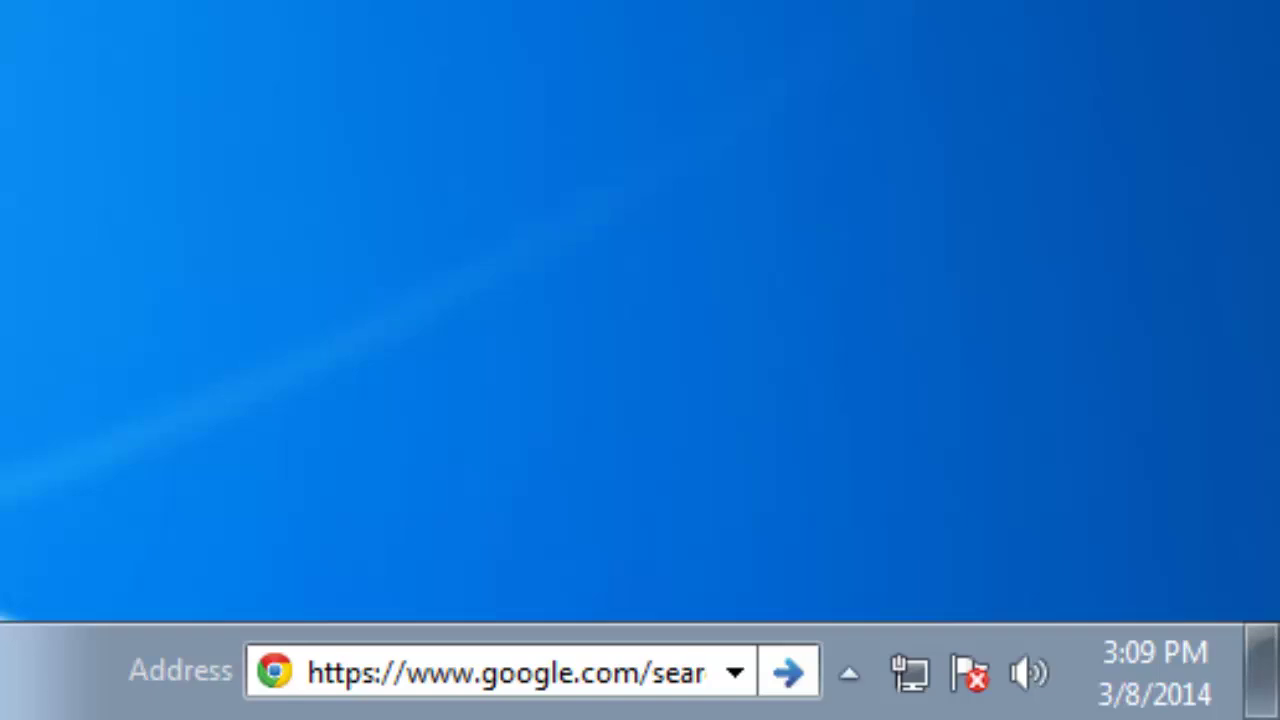
Step: Open the folder c:\users from the taskbar's address box and close its window
click(378, 685)
key(BackSpace)
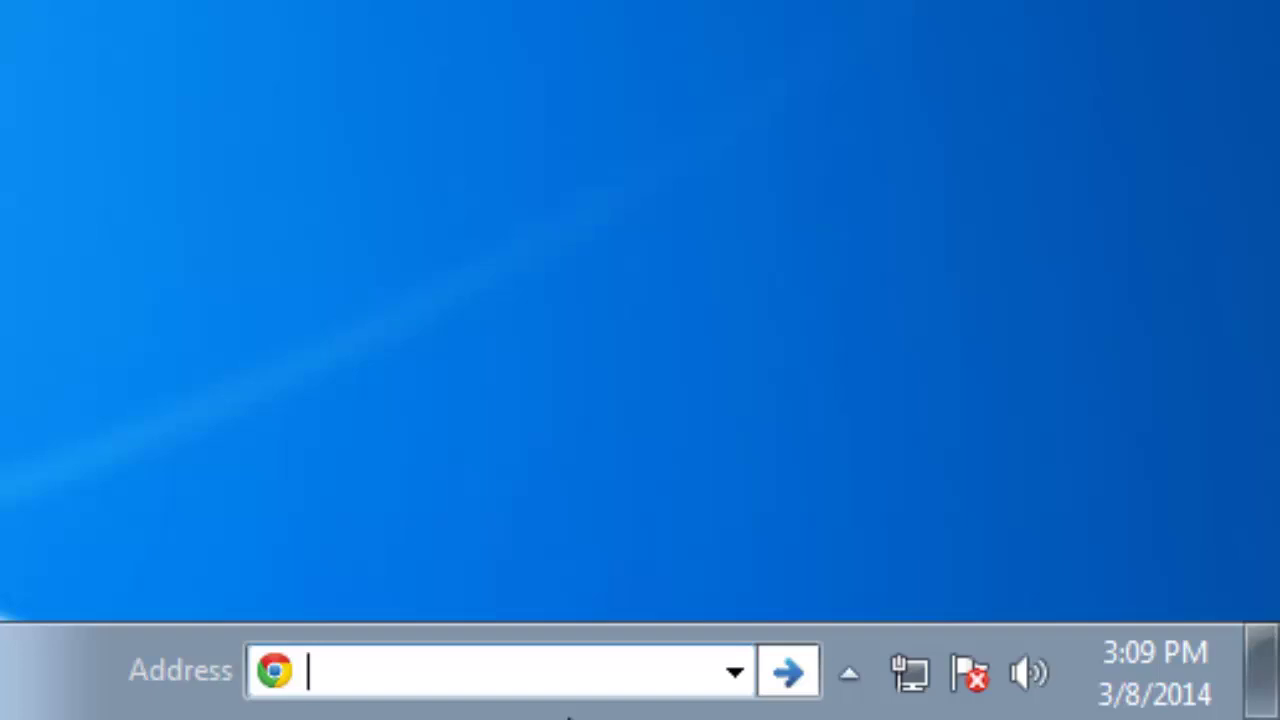
text(c:\us)
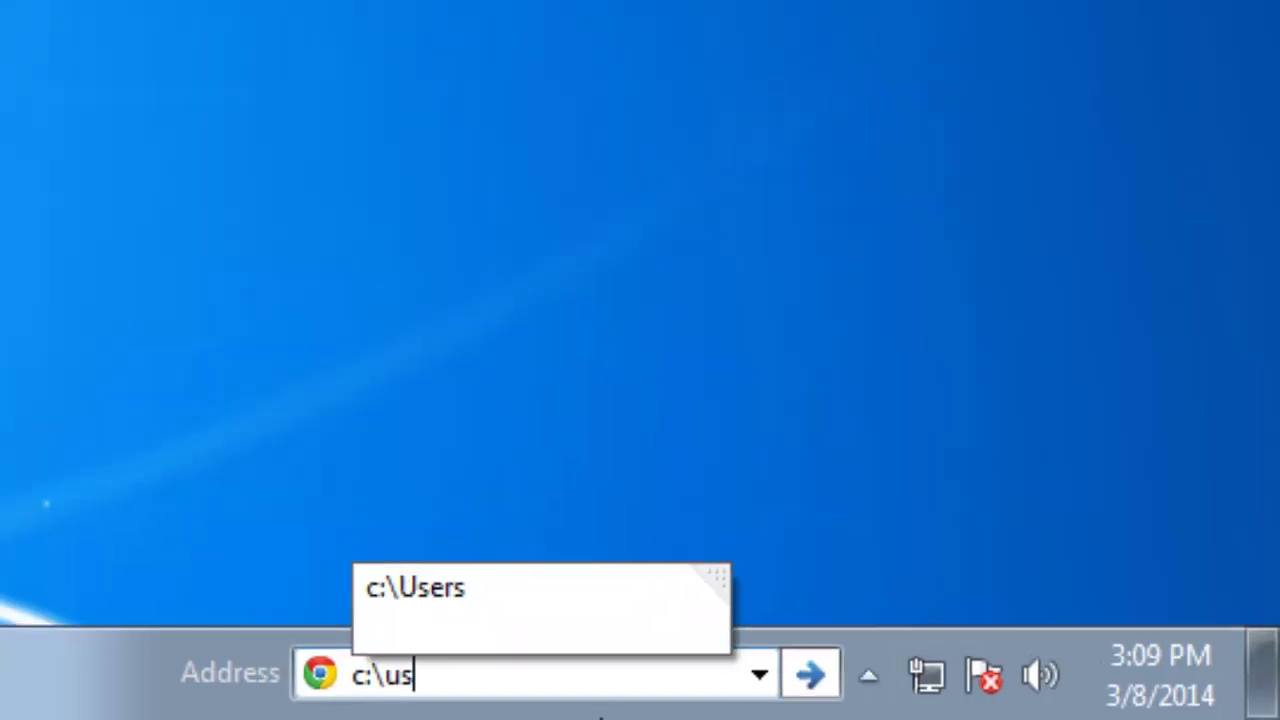
text(ers)
key(Return)
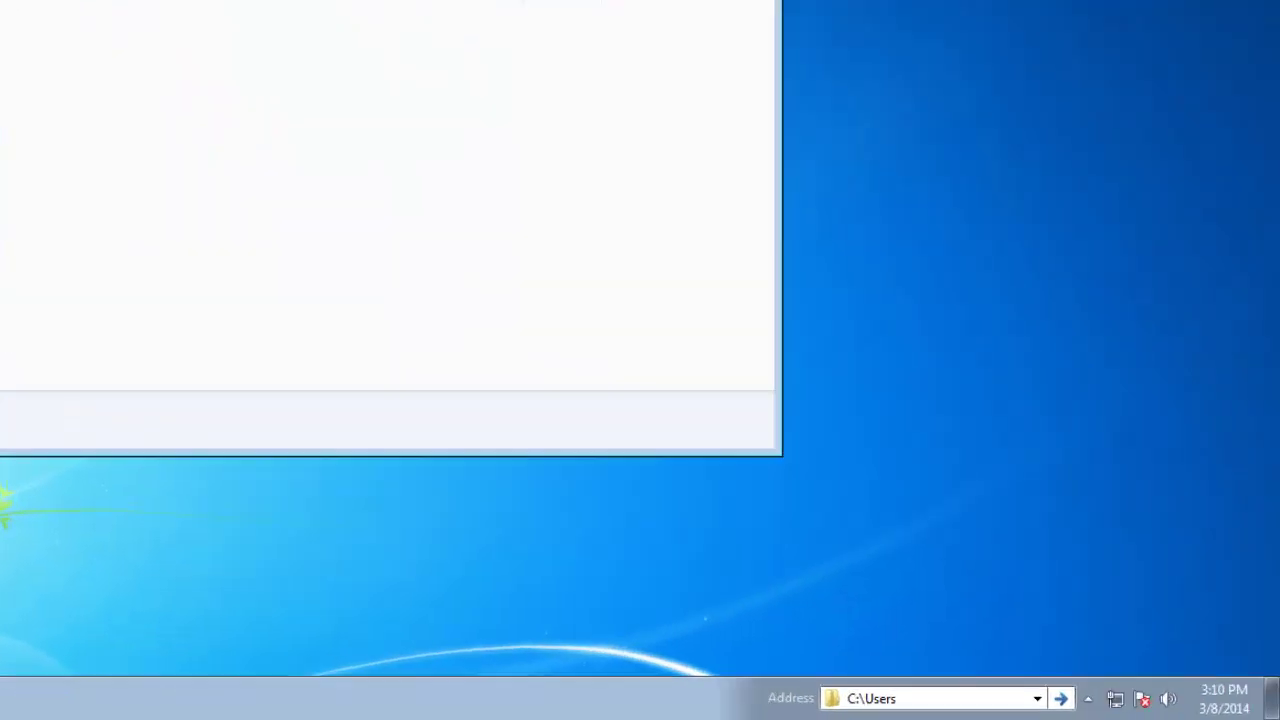
click(899, 64)
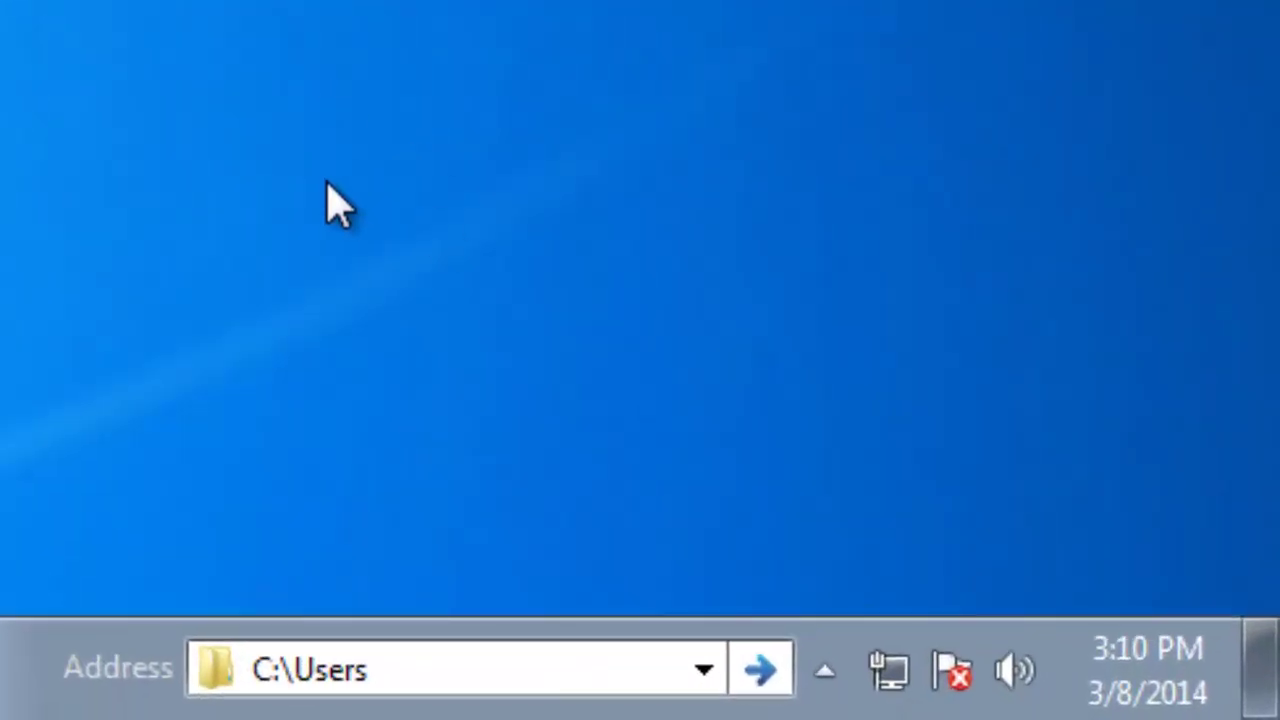
Step: Open the folder c:\users\tutor\desktop\sample from the taskbar's address box and close its window
click(447, 668)
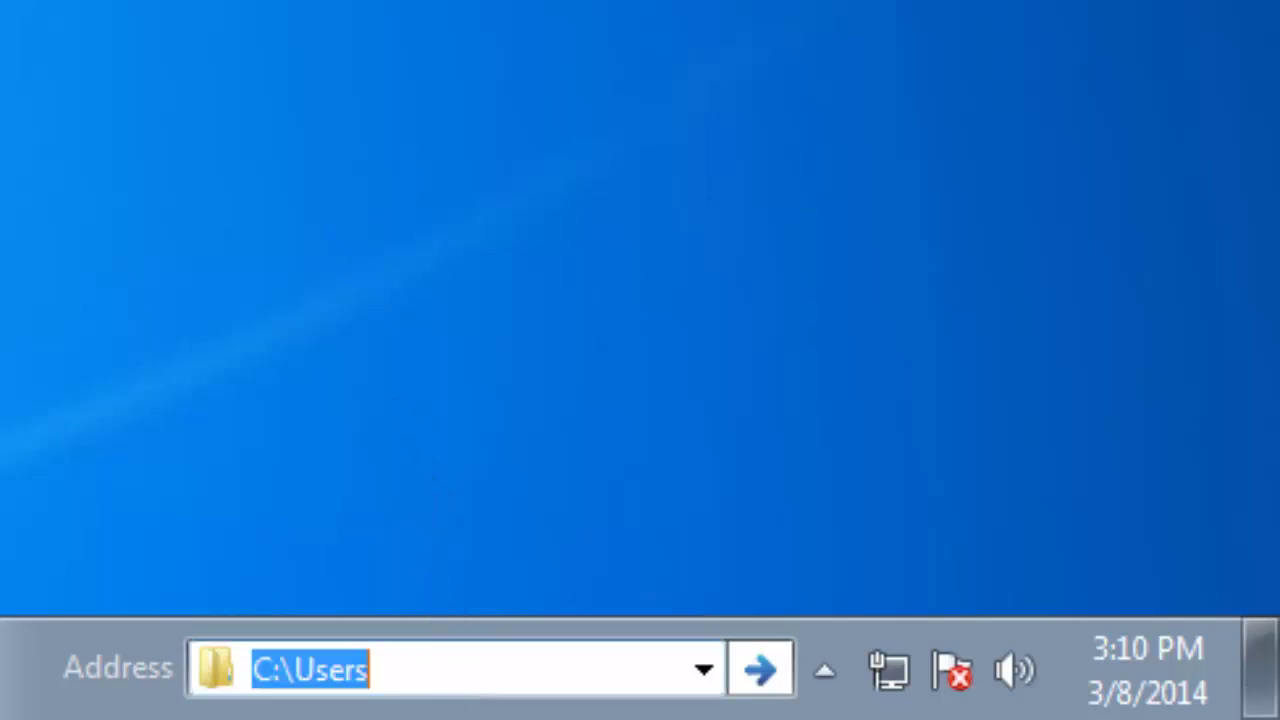
key(BackSpace)
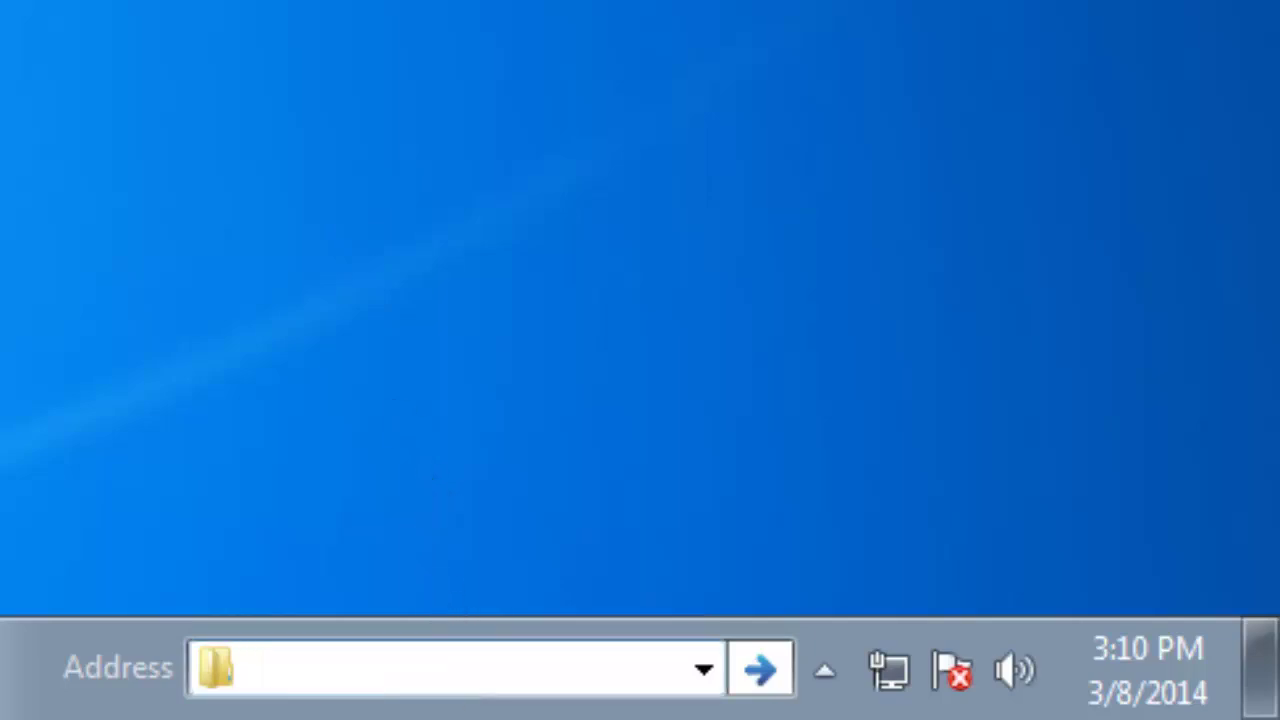
text(c:)
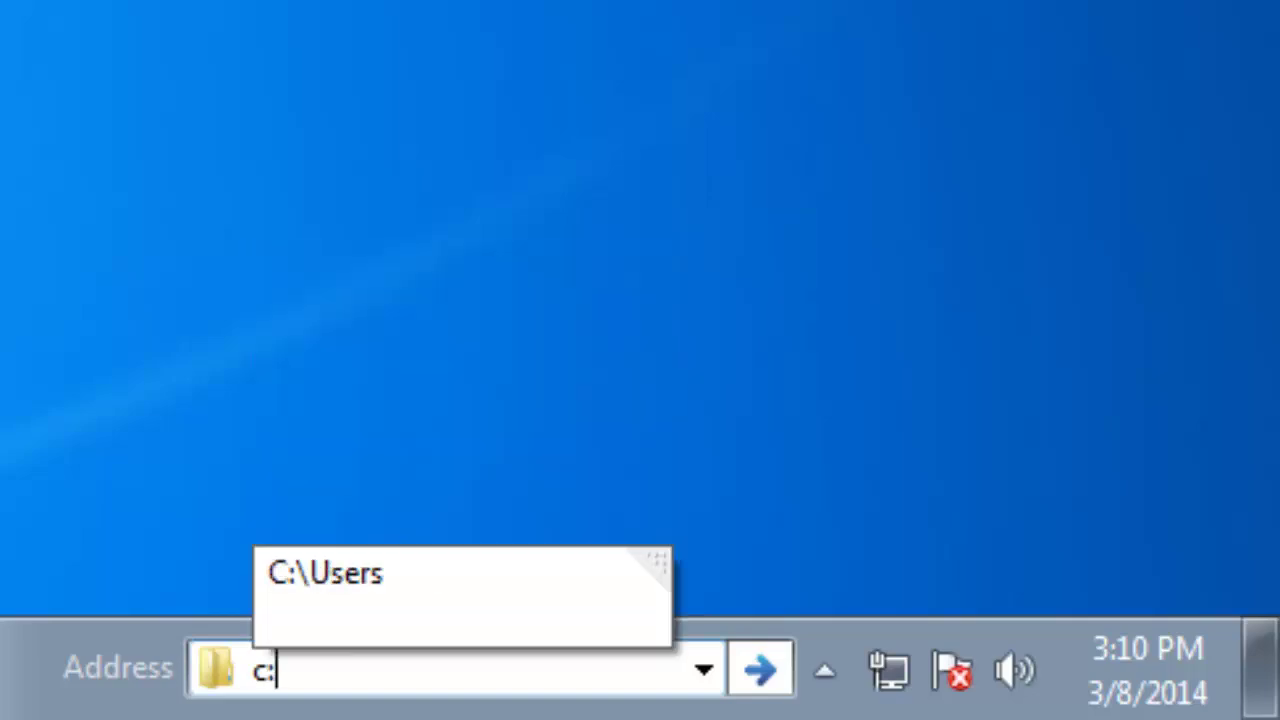
text(\users\)
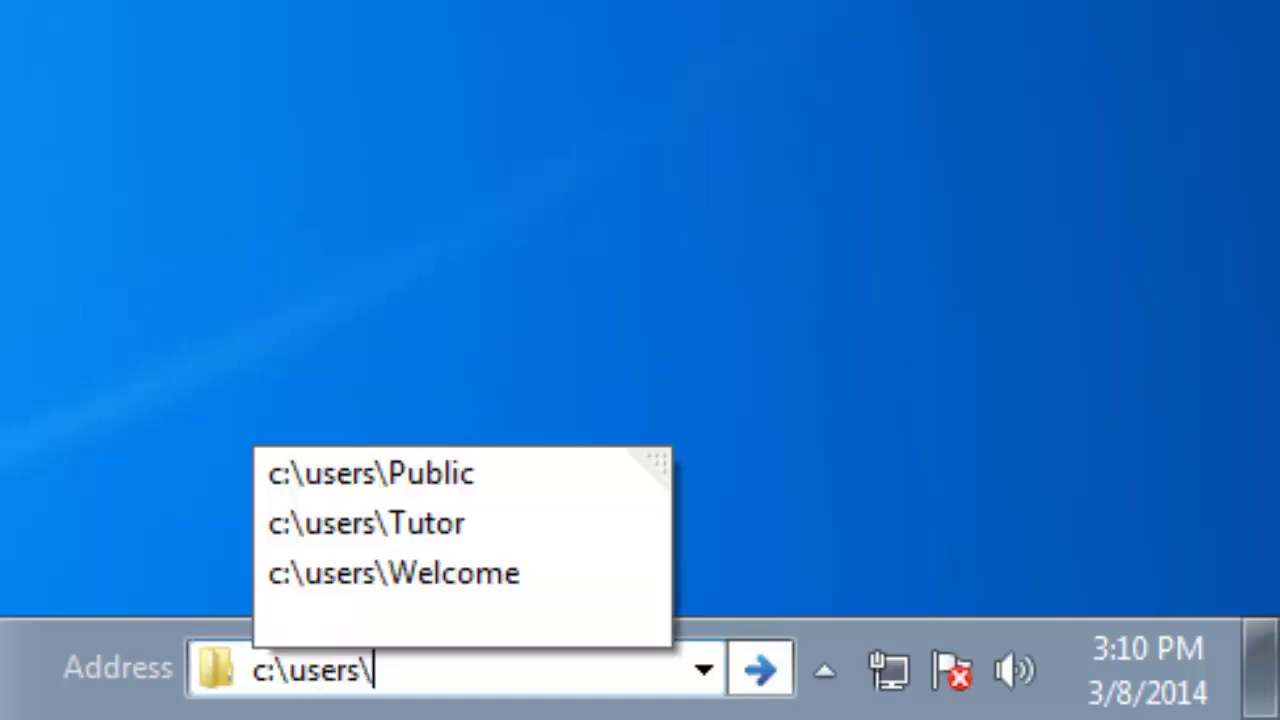
text(tutor\desk)
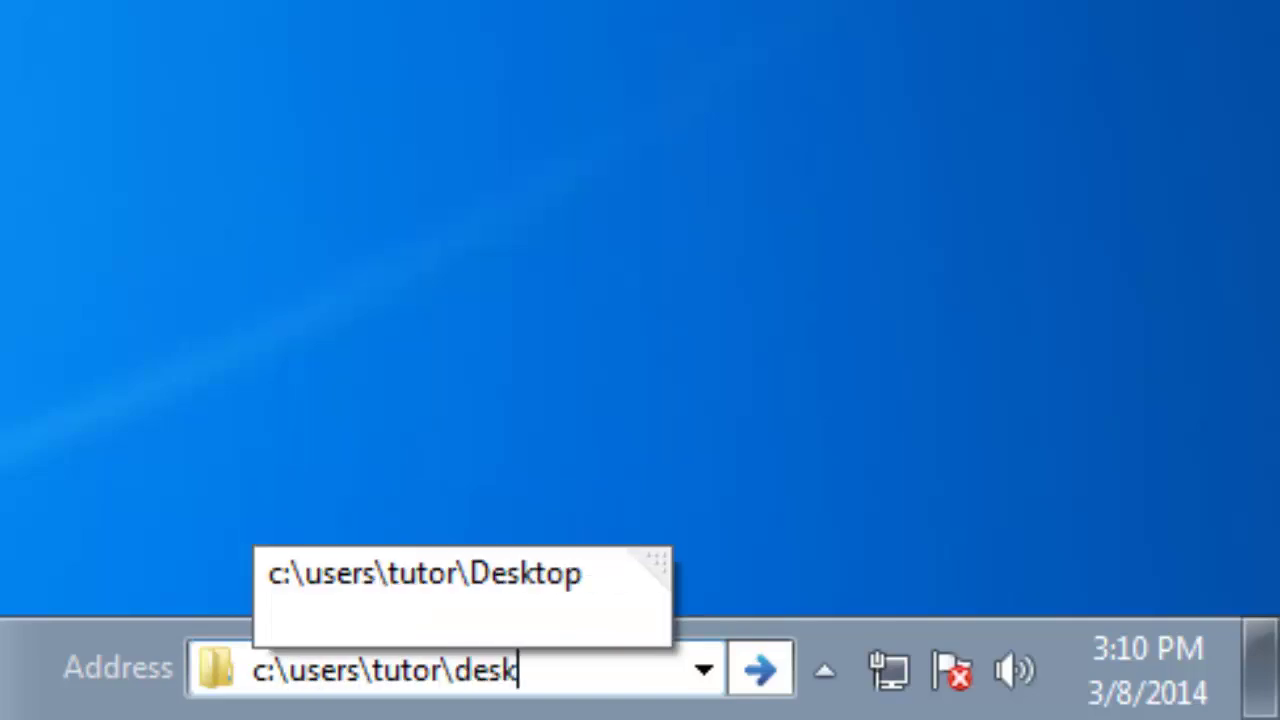
text(top\)
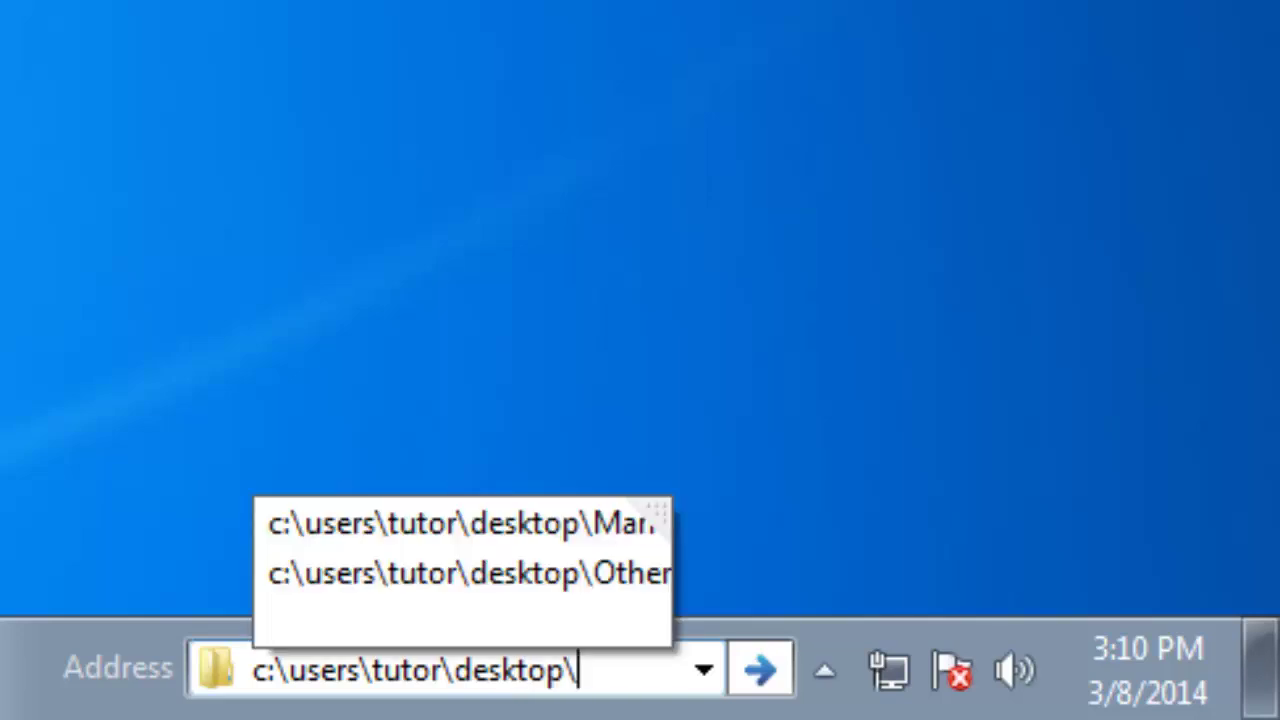
text(sample)
key(Return)
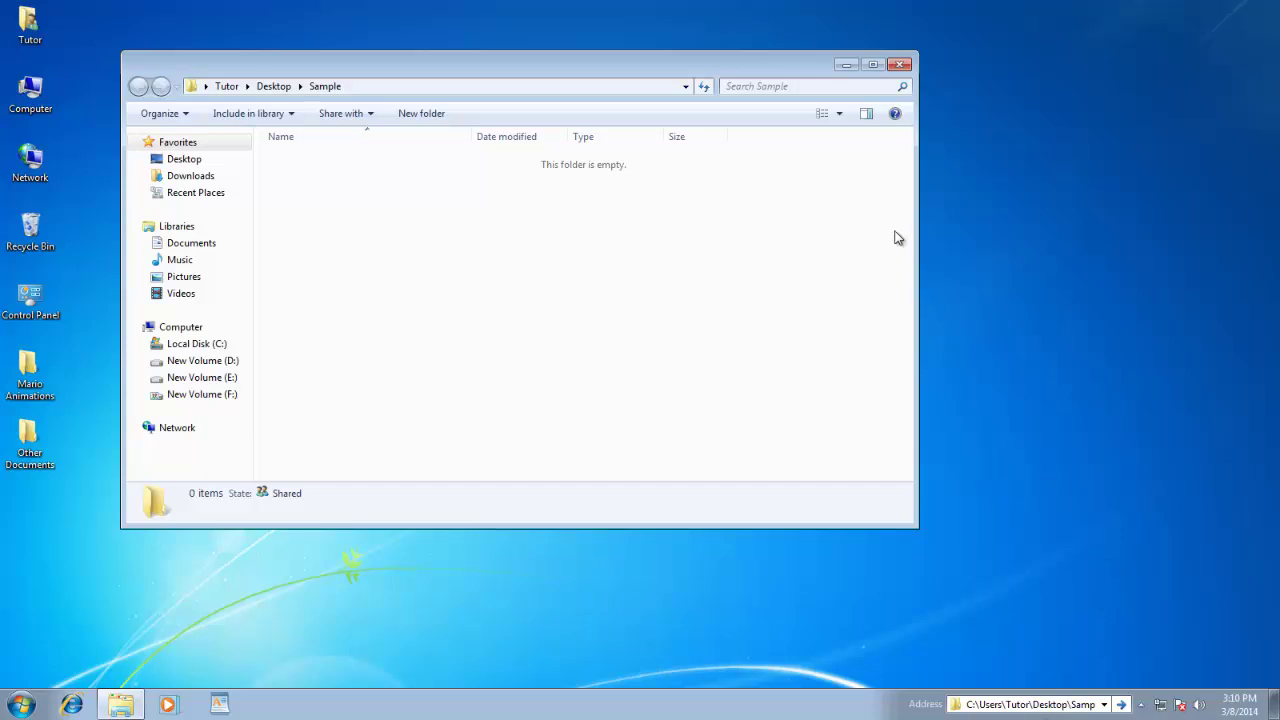
click(899, 64)
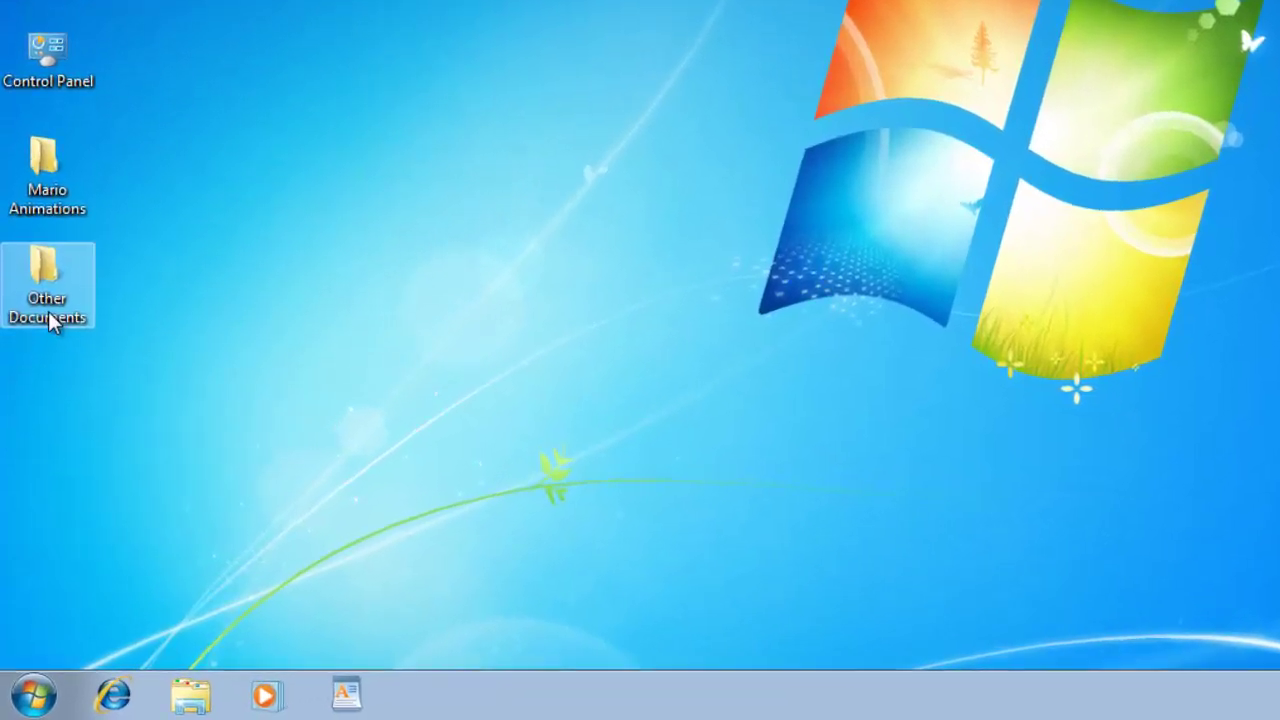
Step: Set the Other Documents desktop folder to Hidden, applying the change to the folder, its subfolders and files
right_click(48, 311)
click(104, 293)
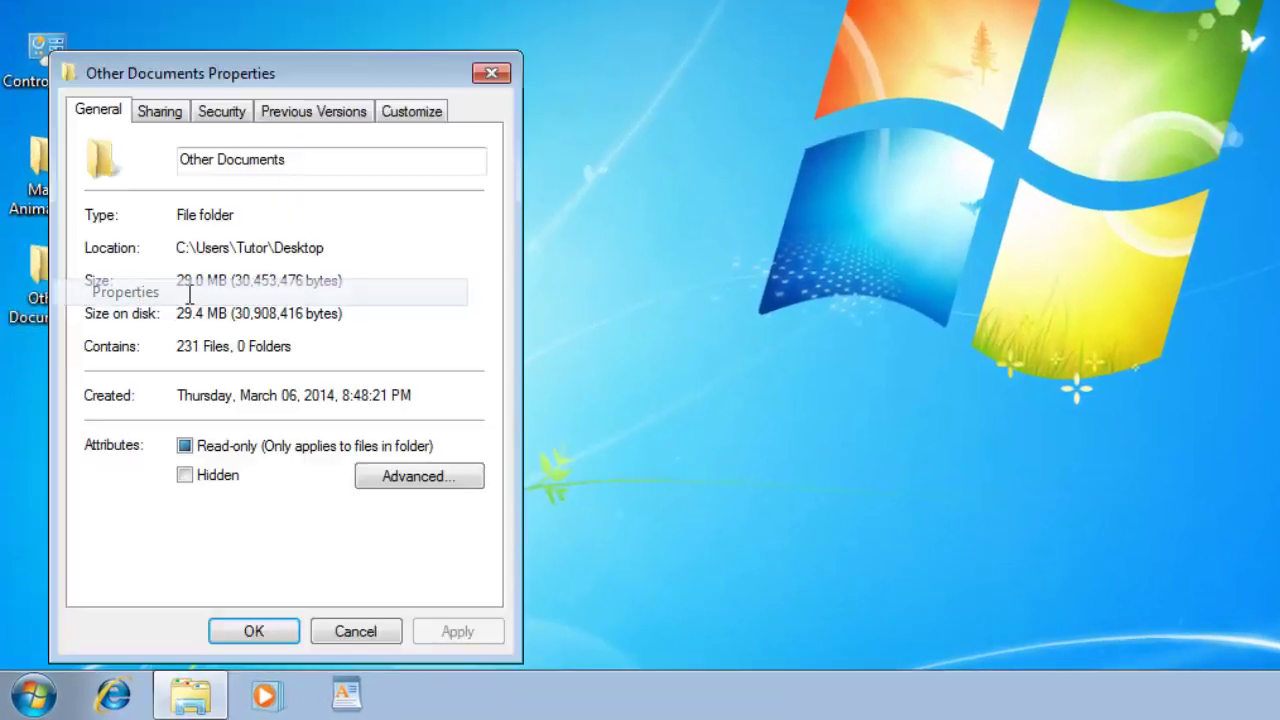
click(233, 479)
click(254, 630)
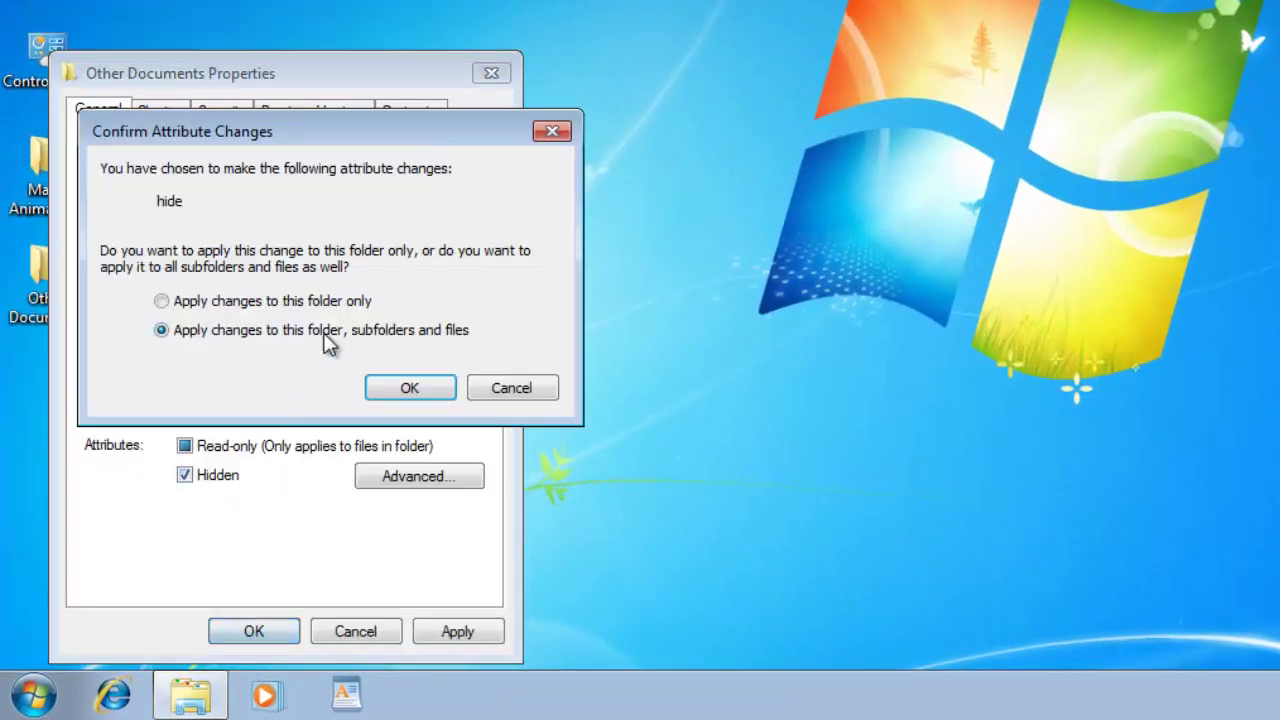
click(402, 392)
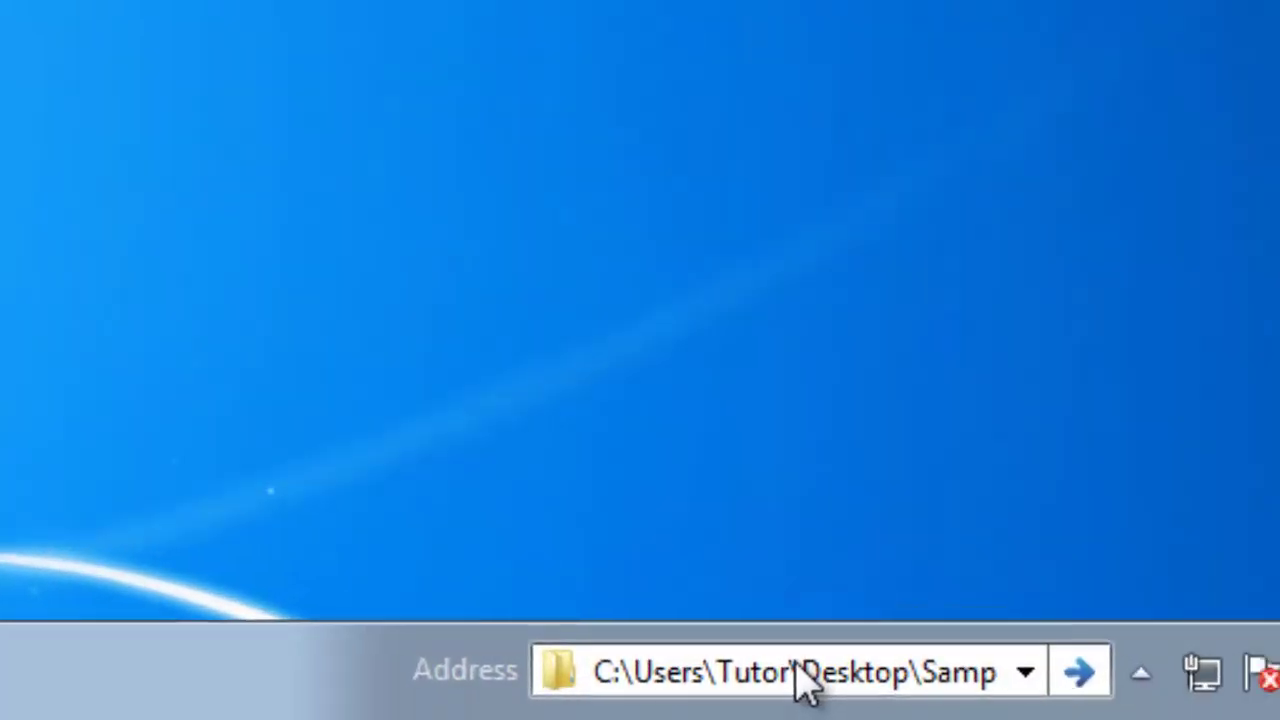
Step: Open the hidden folder C:\Users\Tutor\Desktop\other documents from the taskbar's address box and close its window
click(803, 680)
key(End)
key(BackSpace)
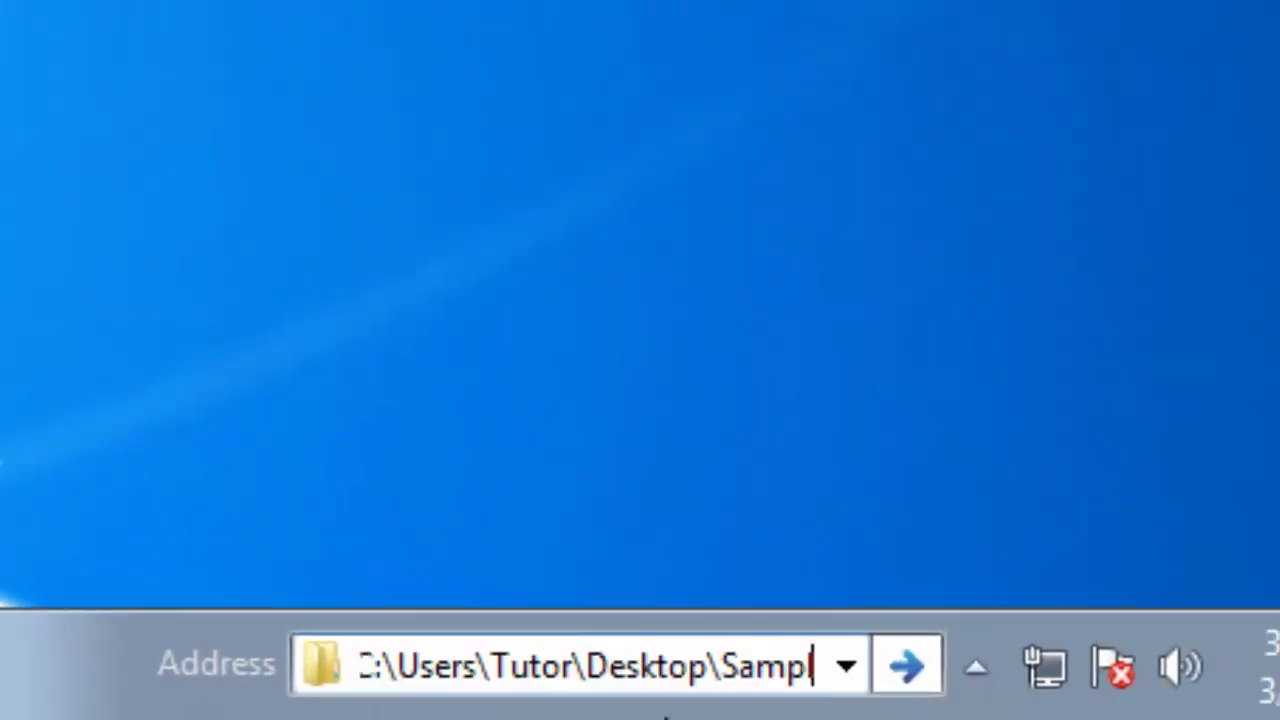
key(BackSpace)
key(BackSpace)
key(BackSpace)
key(BackSpace)
key(BackSpace)
text(other do)
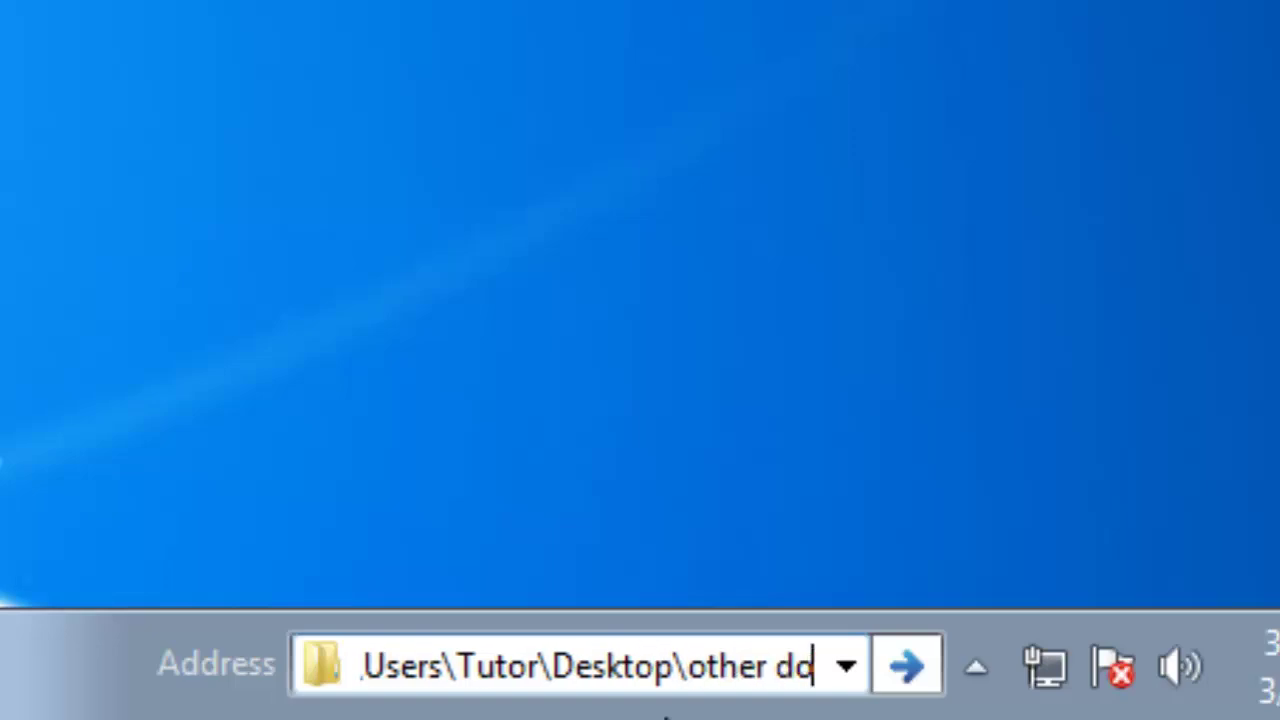
text(cuments)
key(Return)
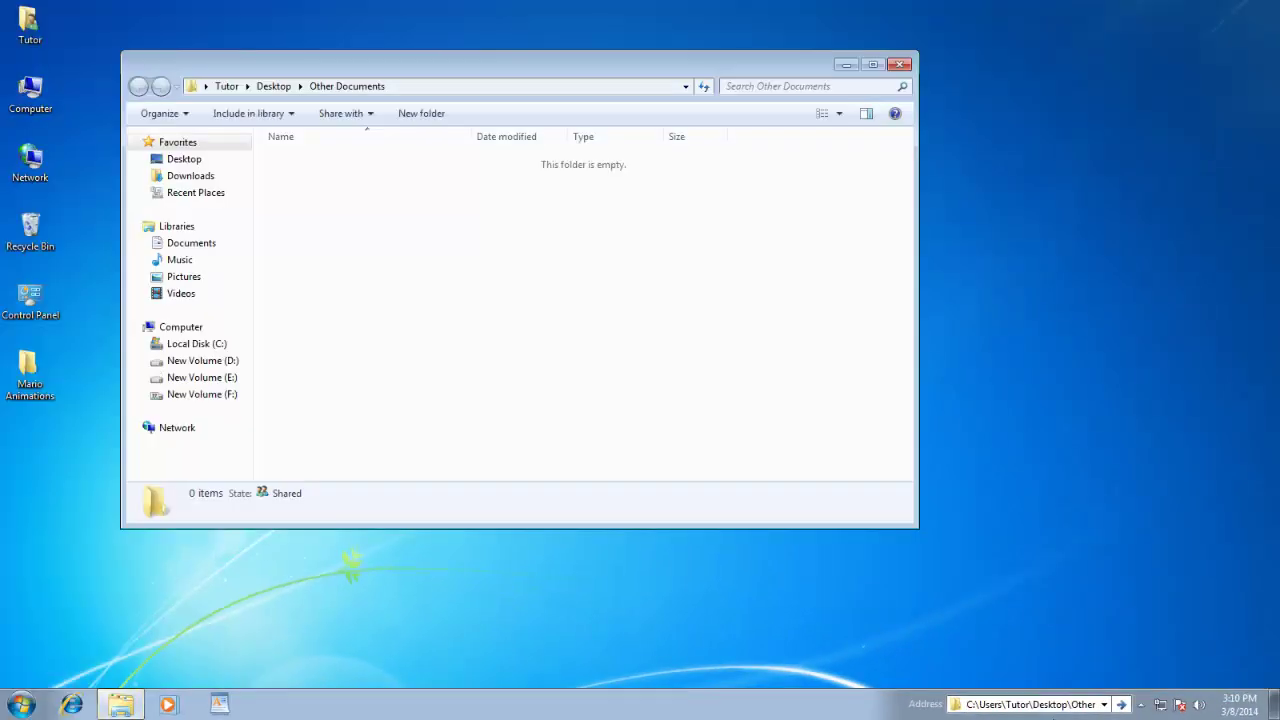
click(900, 65)
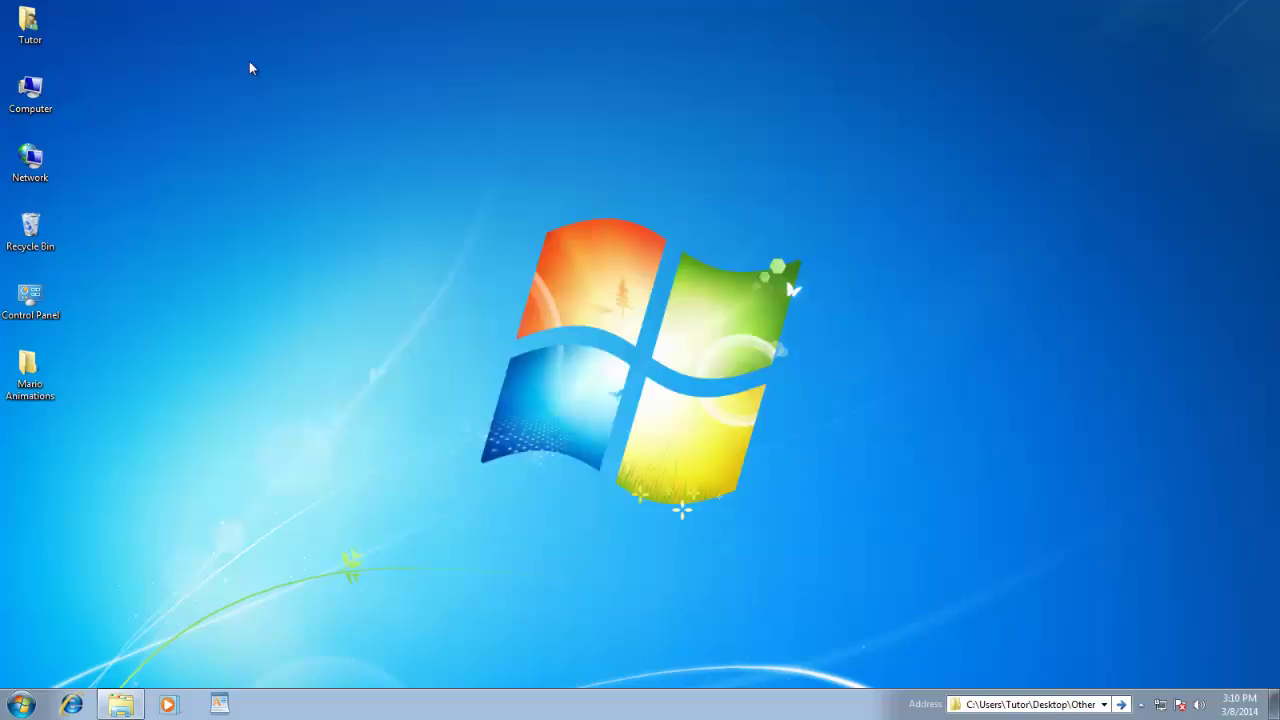
Step: Open the Computer window and turn on Always show menus in Folder Options
double_click(31, 96)
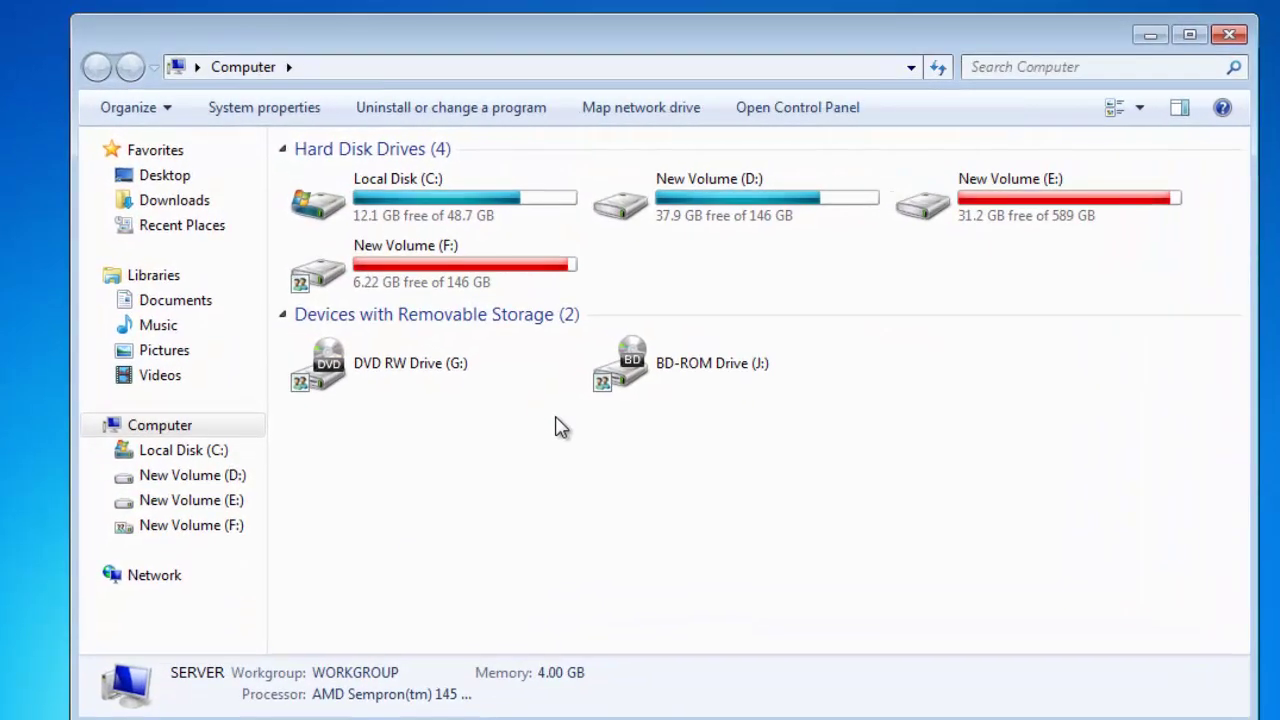
key(alt)
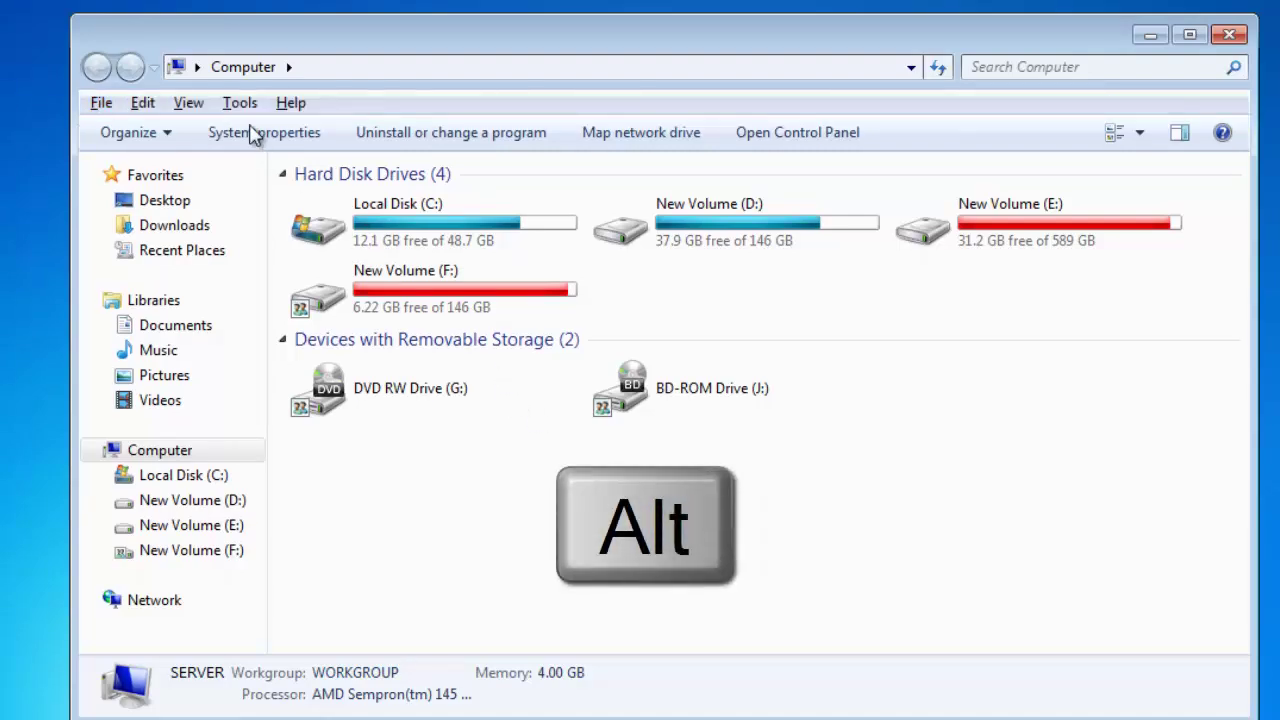
click(244, 106)
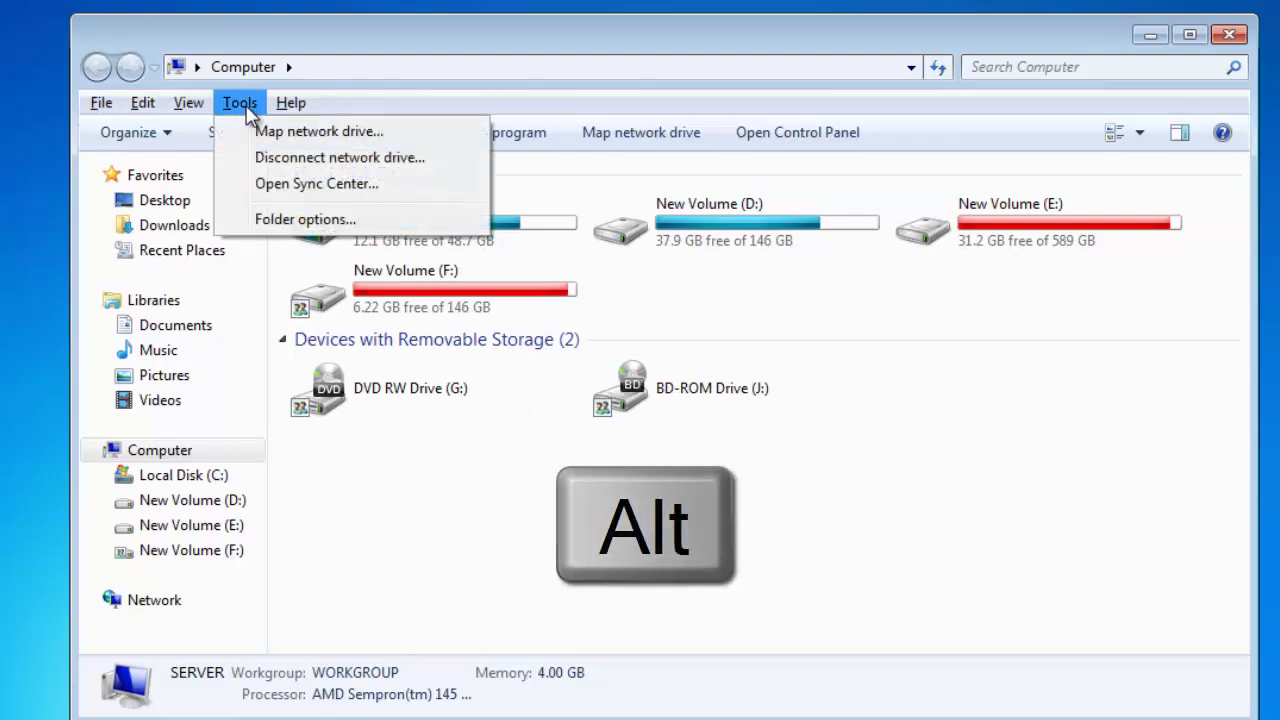
click(265, 219)
click(195, 168)
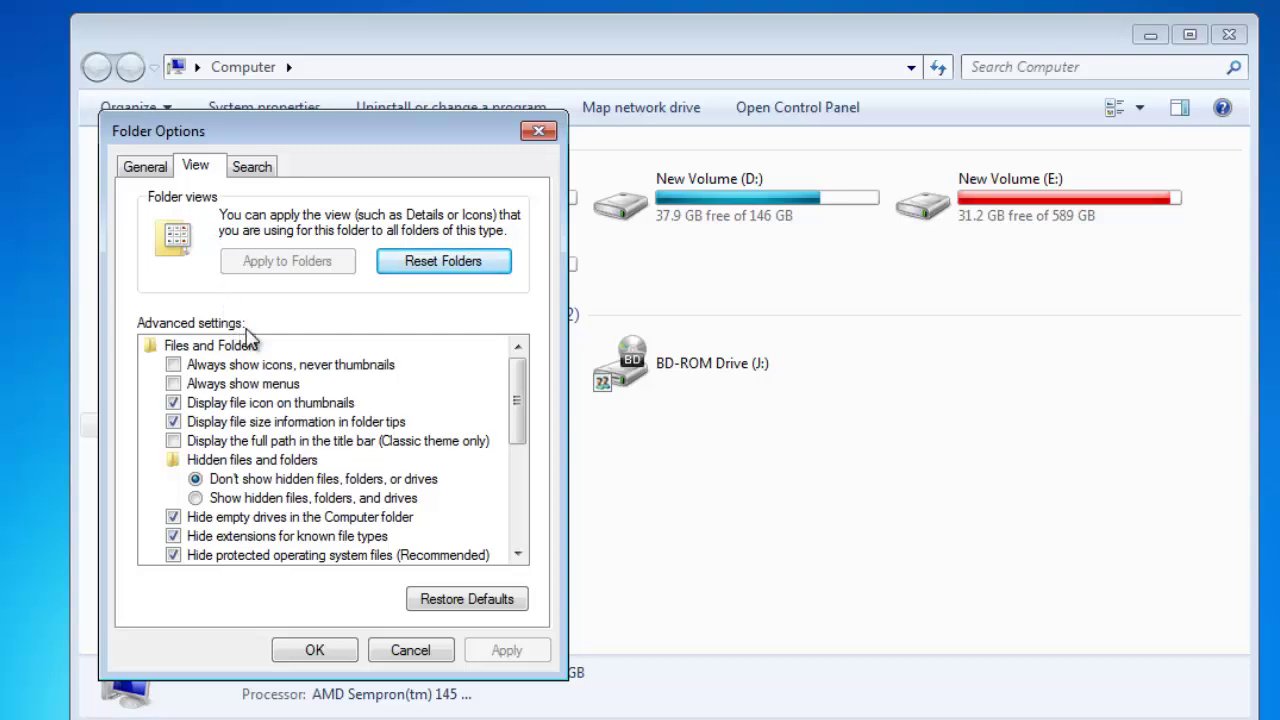
click(212, 388)
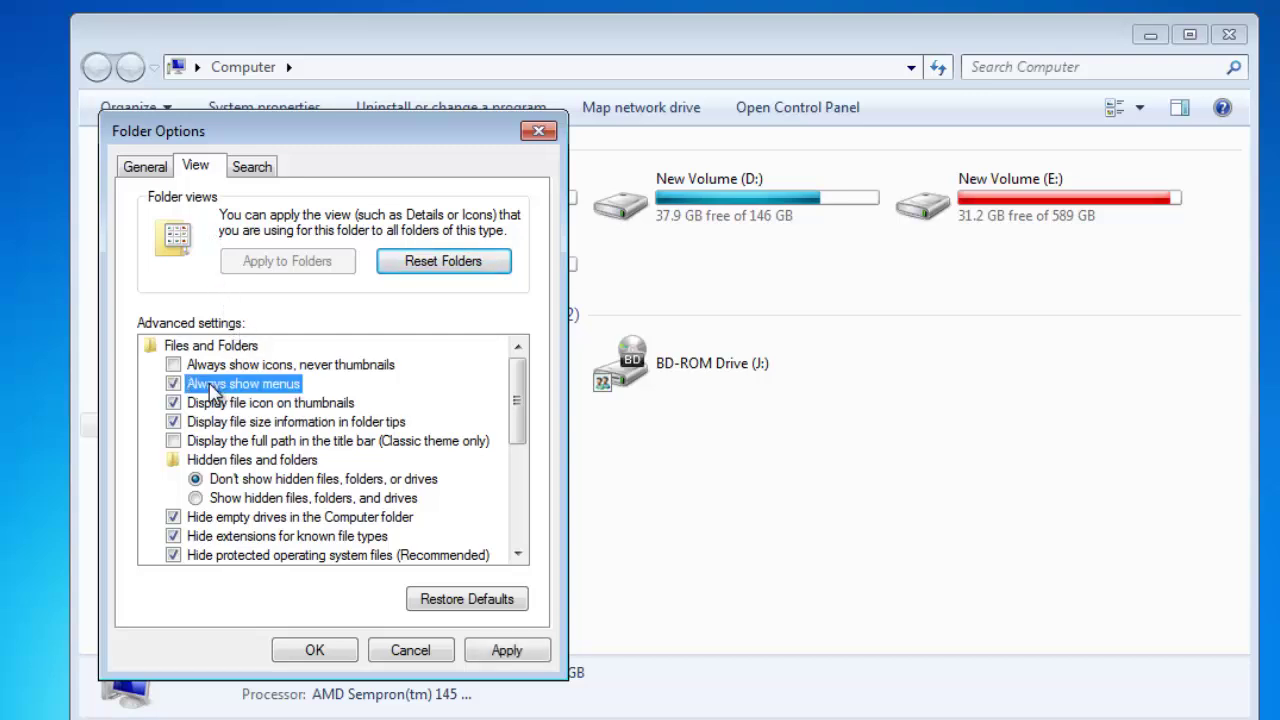
click(322, 645)
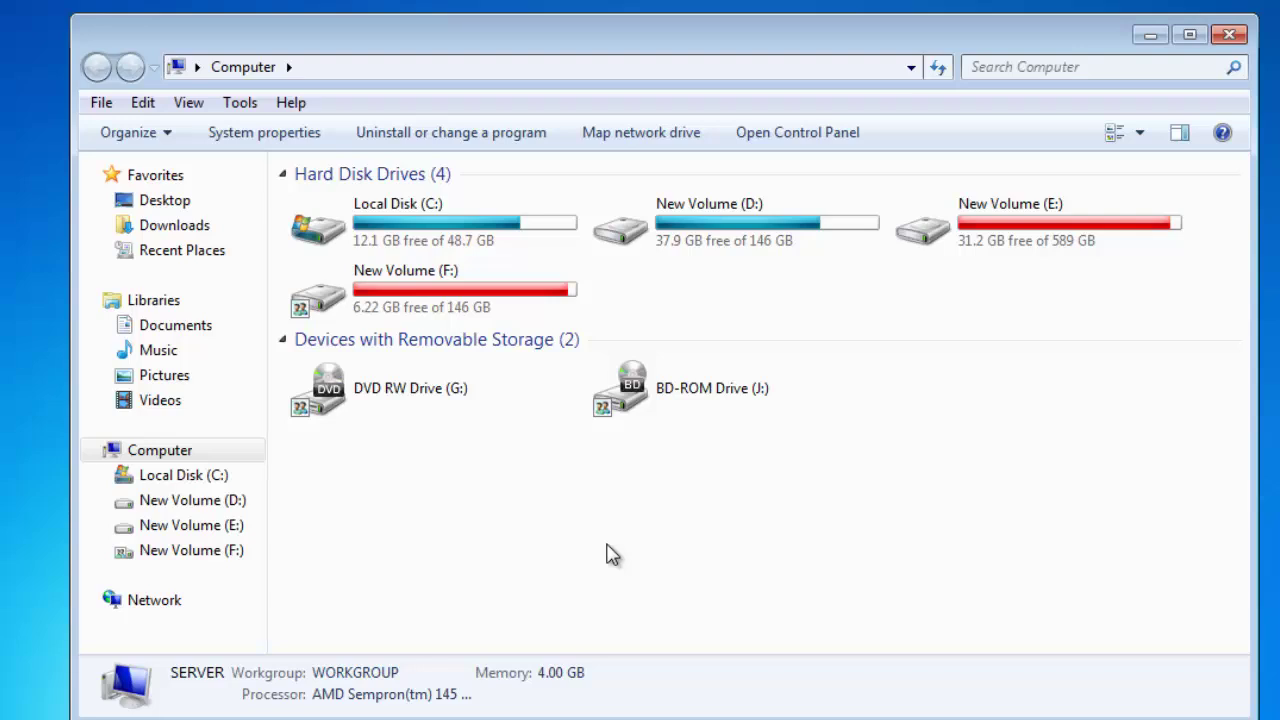
Step: Set Folder Options to show hidden files, folders, and drives, and close the Computer window
click(245, 105)
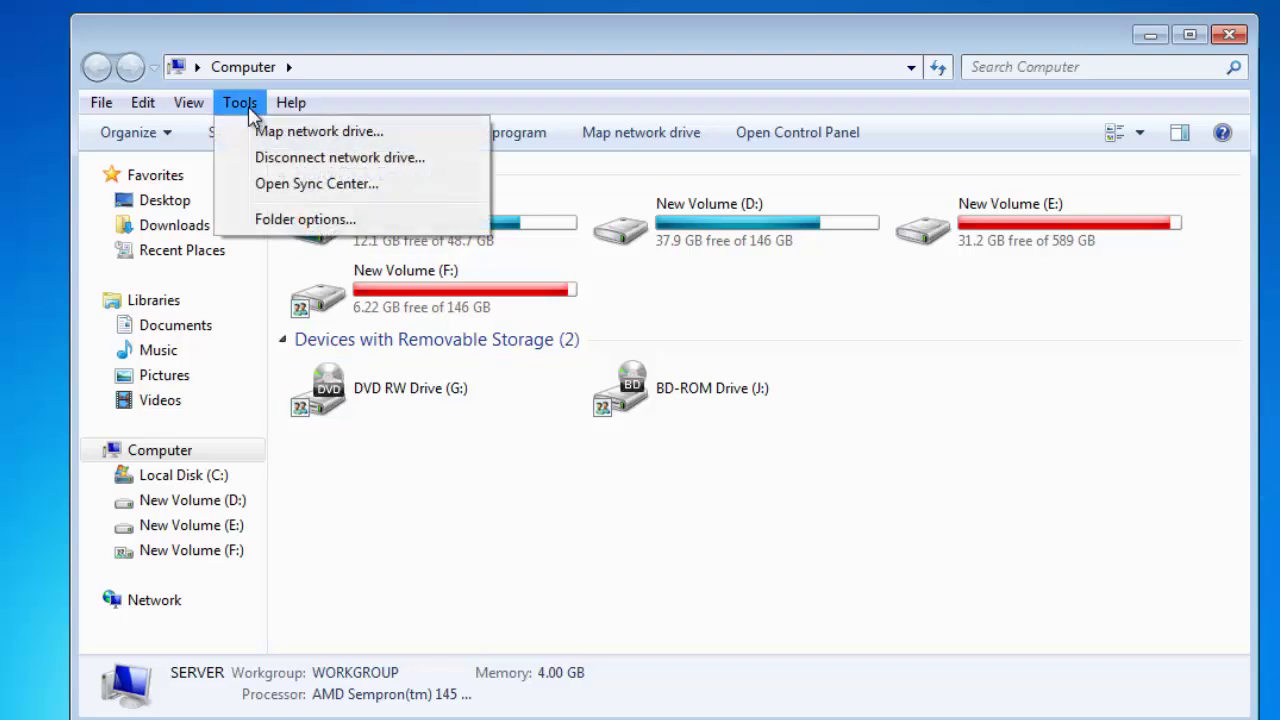
click(268, 219)
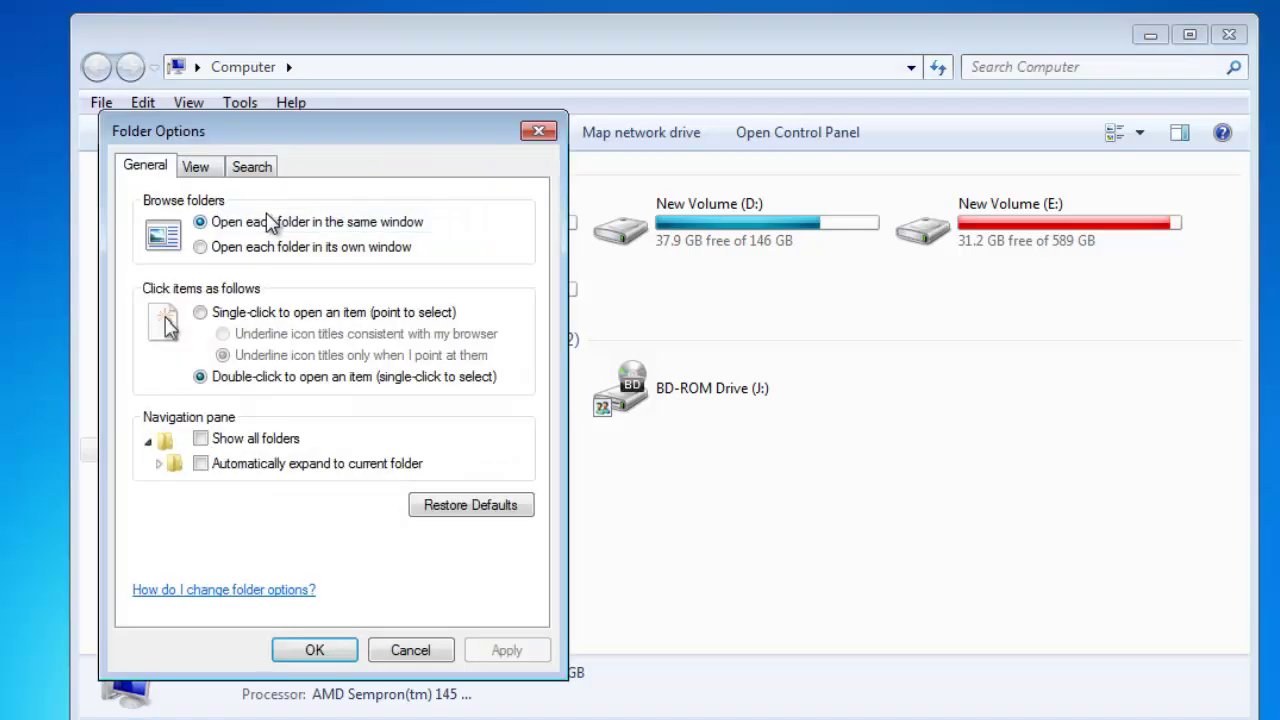
click(197, 168)
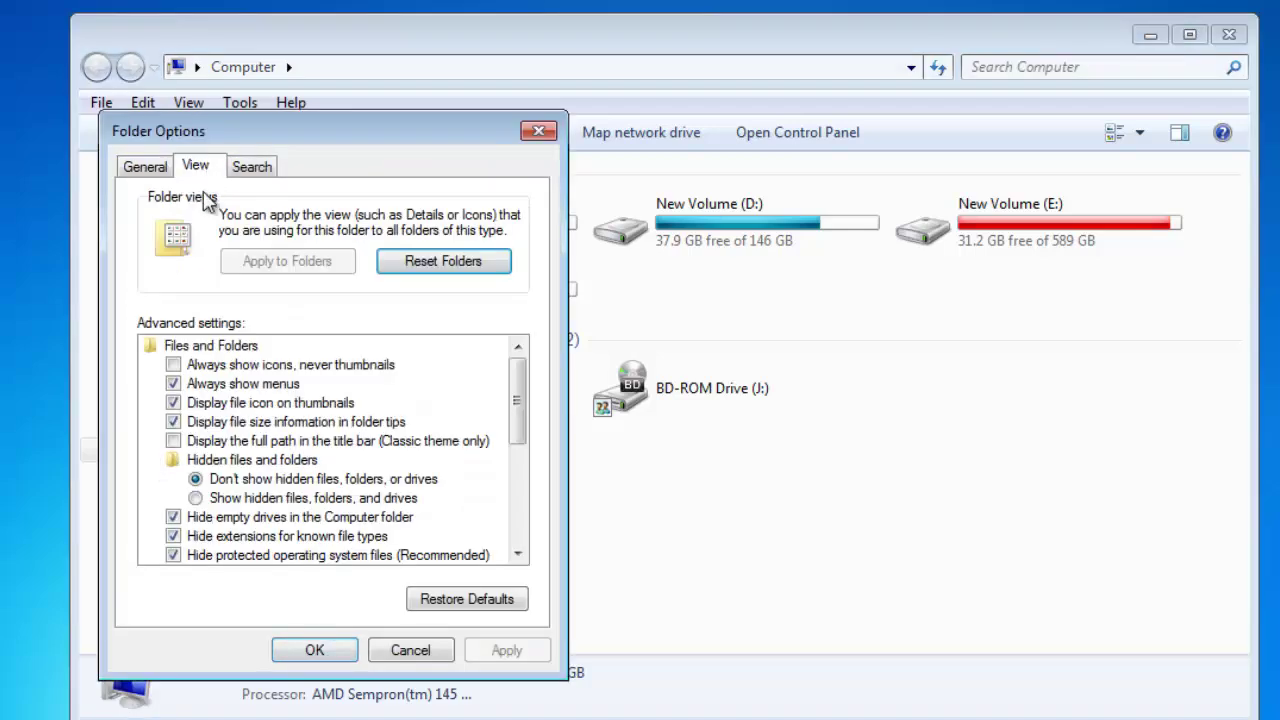
click(235, 500)
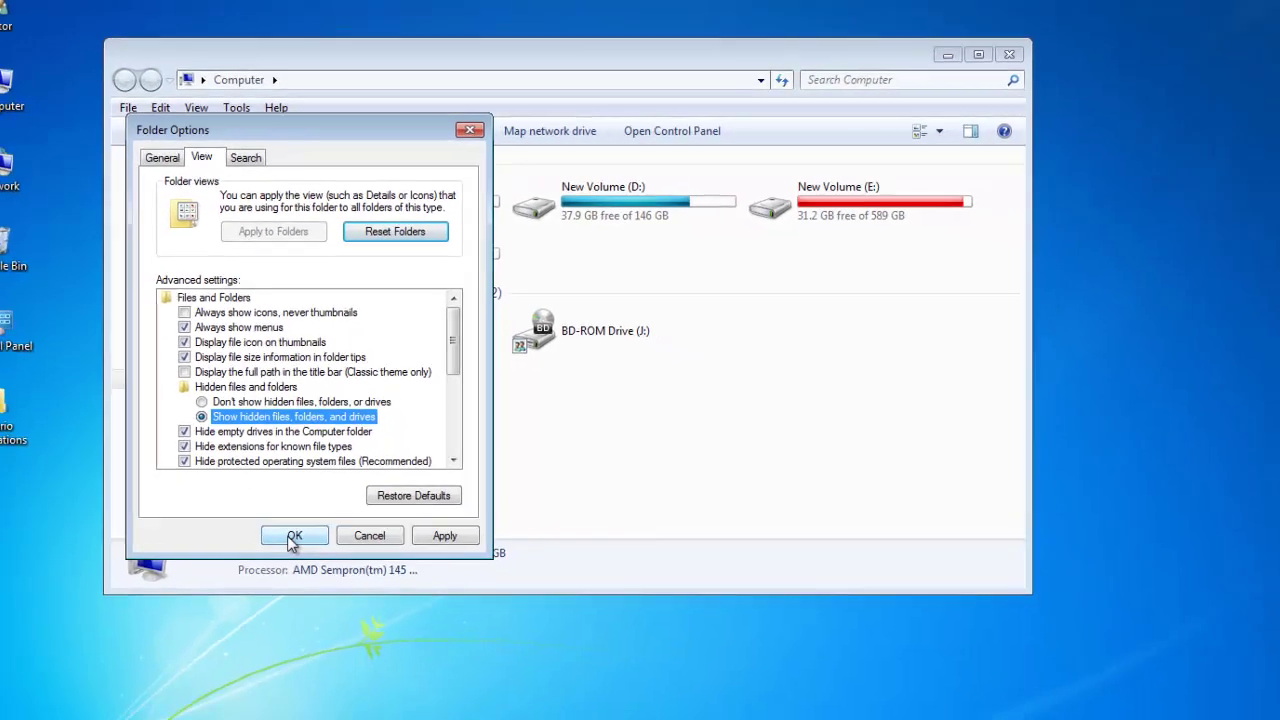
click(312, 651)
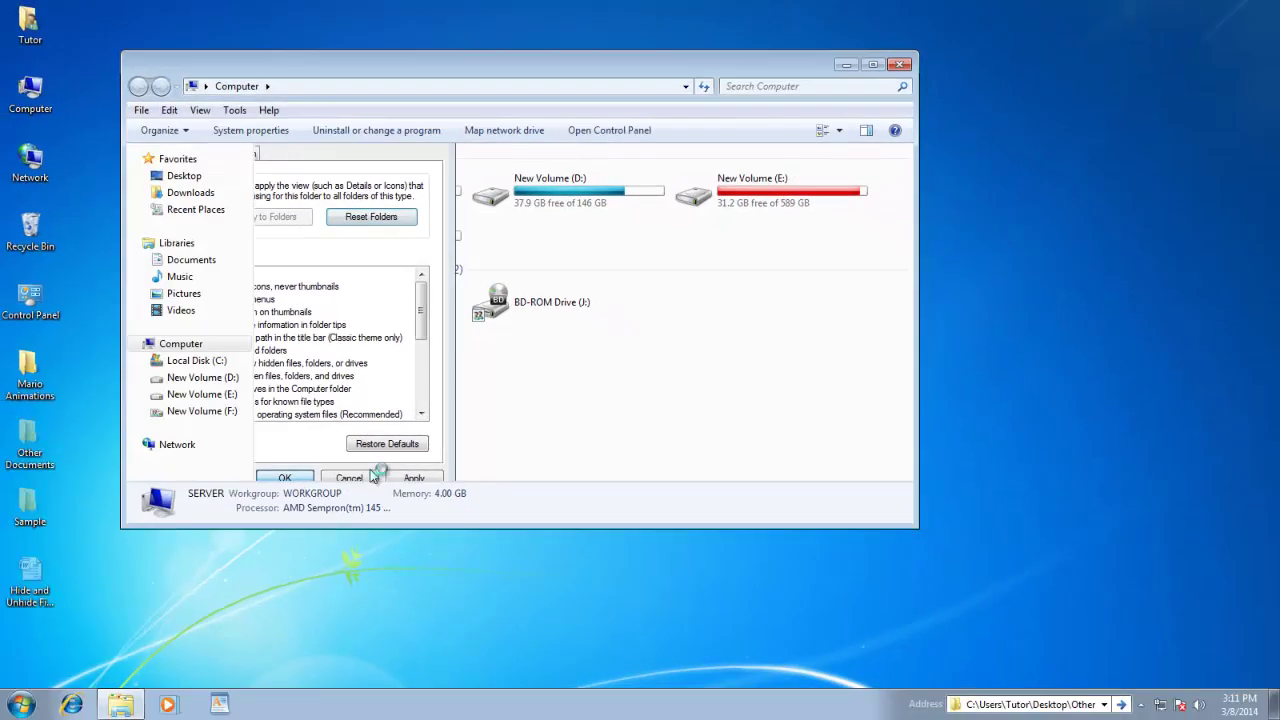
click(899, 64)
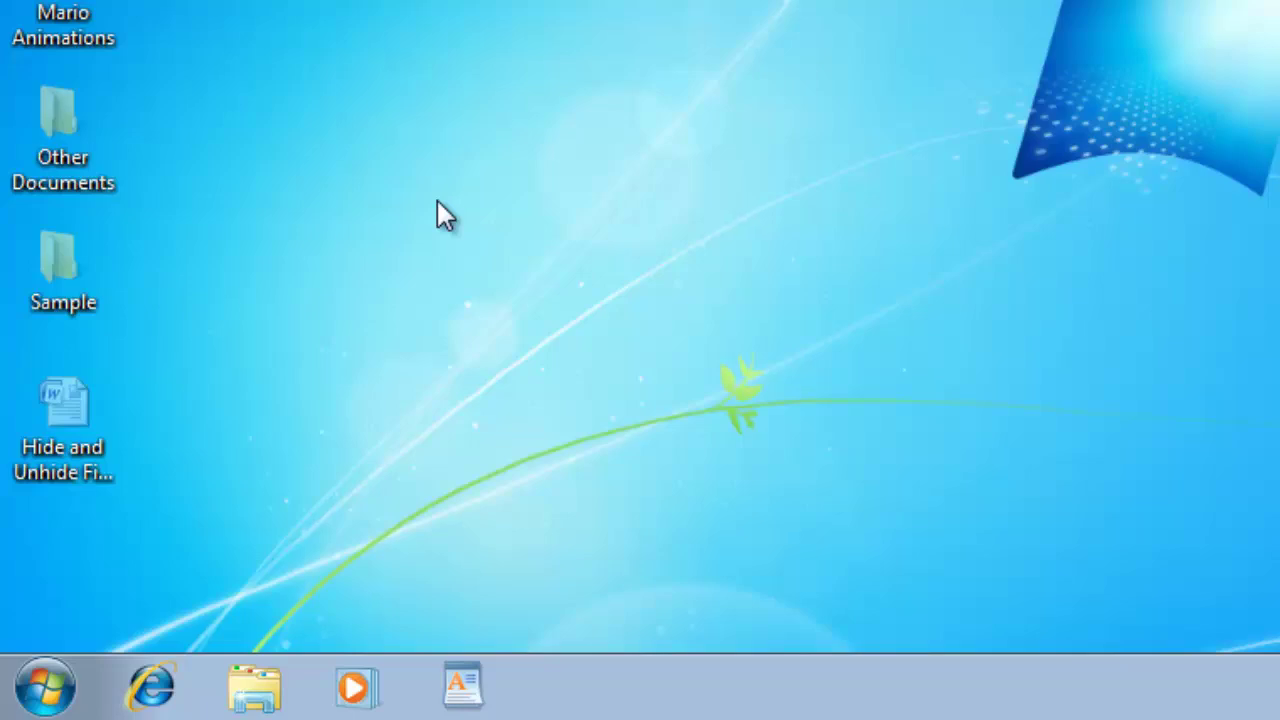
key(super+e)
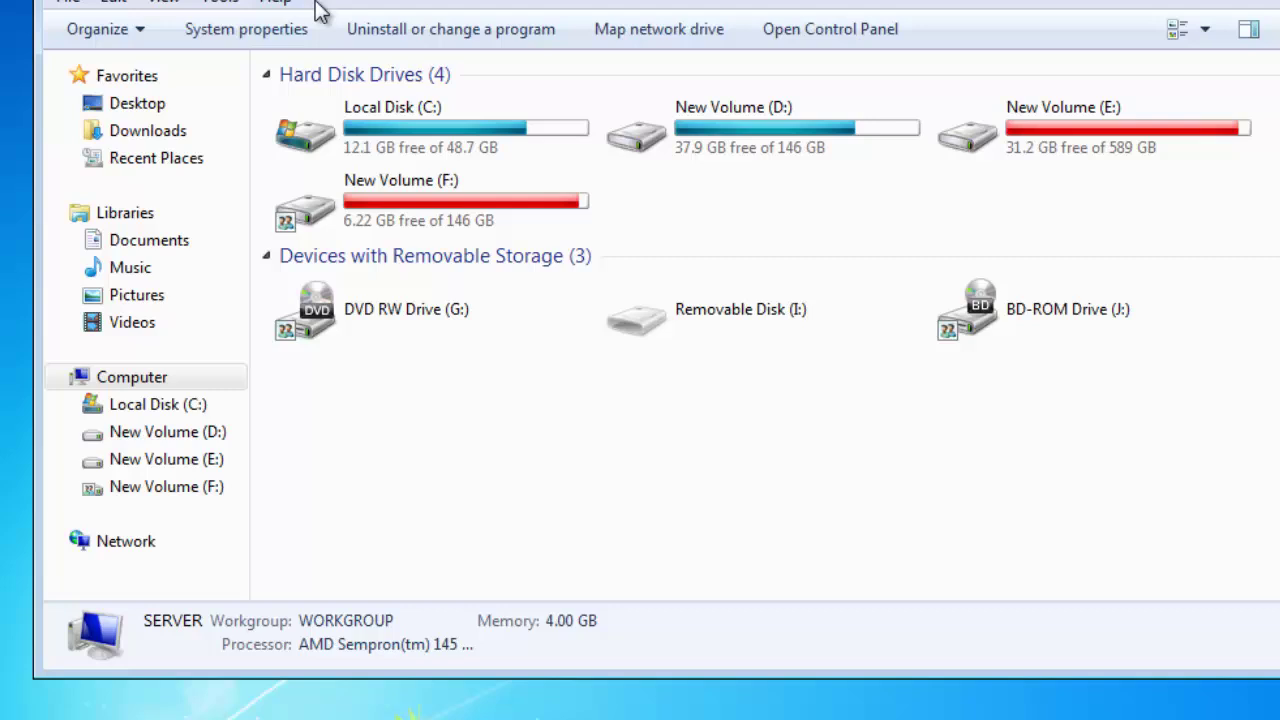
click(220, 1)
click(216, 119)
click(150, 66)
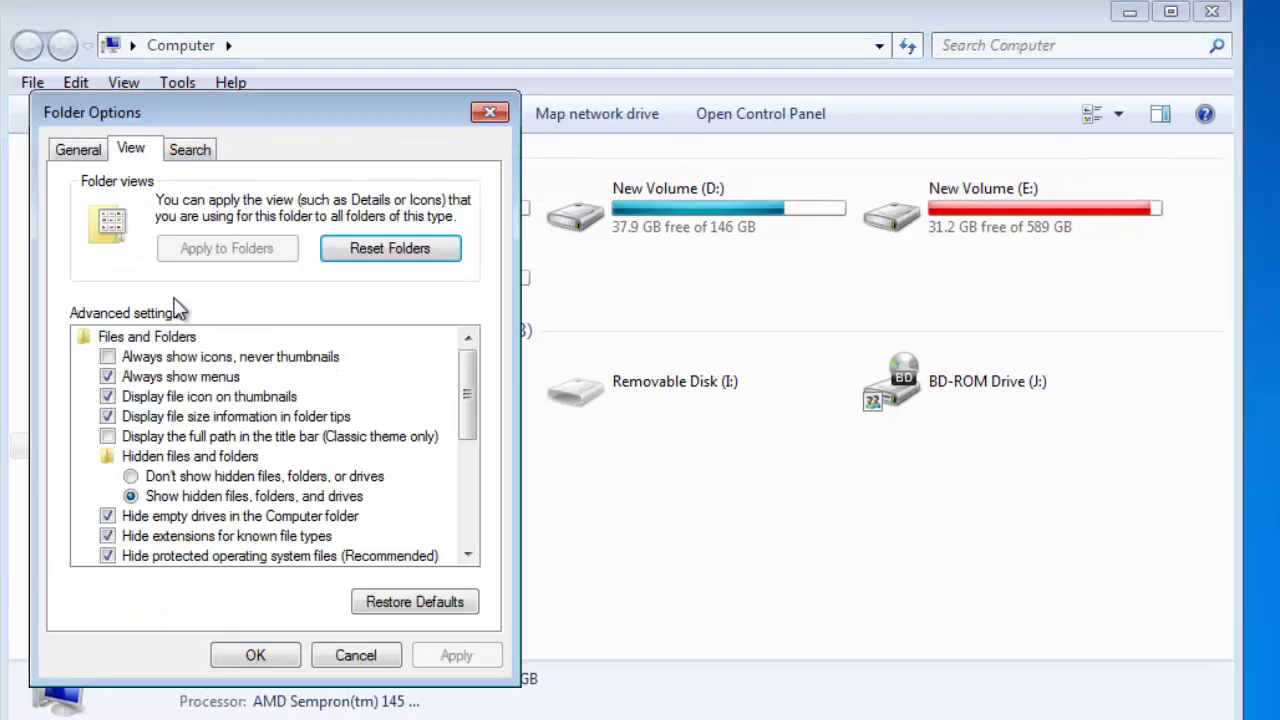
click(177, 479)
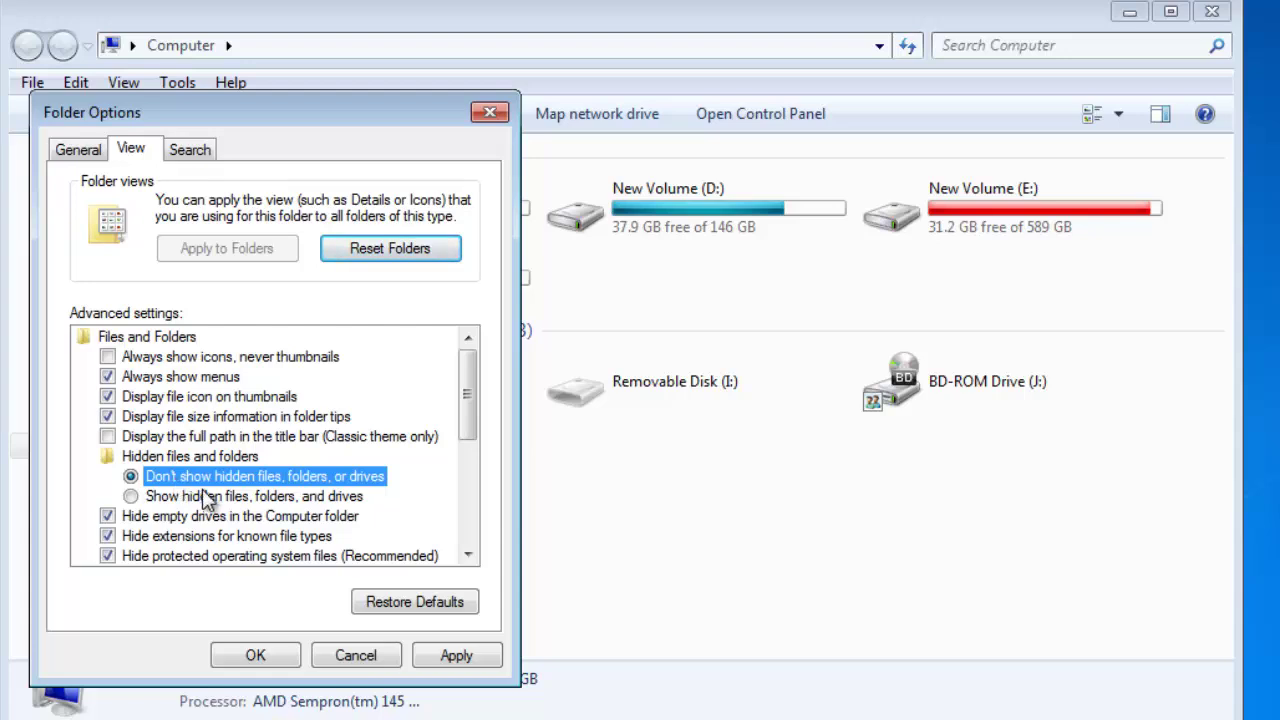
click(345, 655)
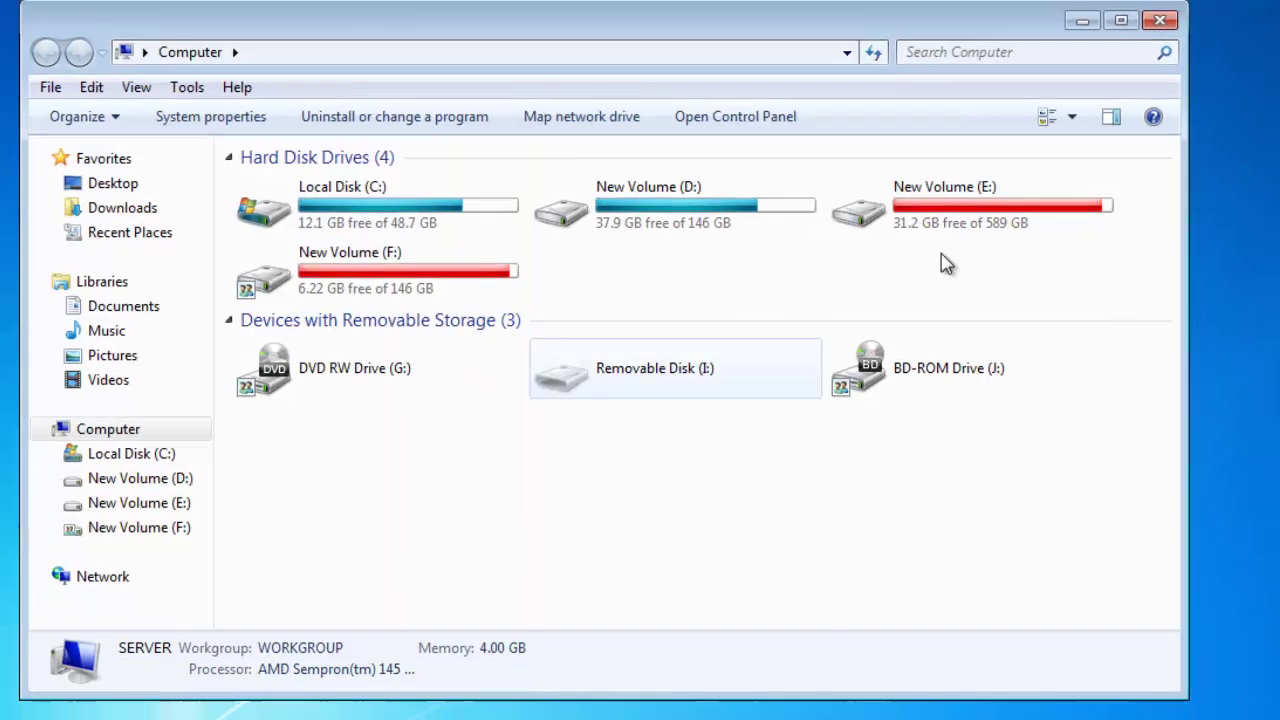
click(1149, 21)
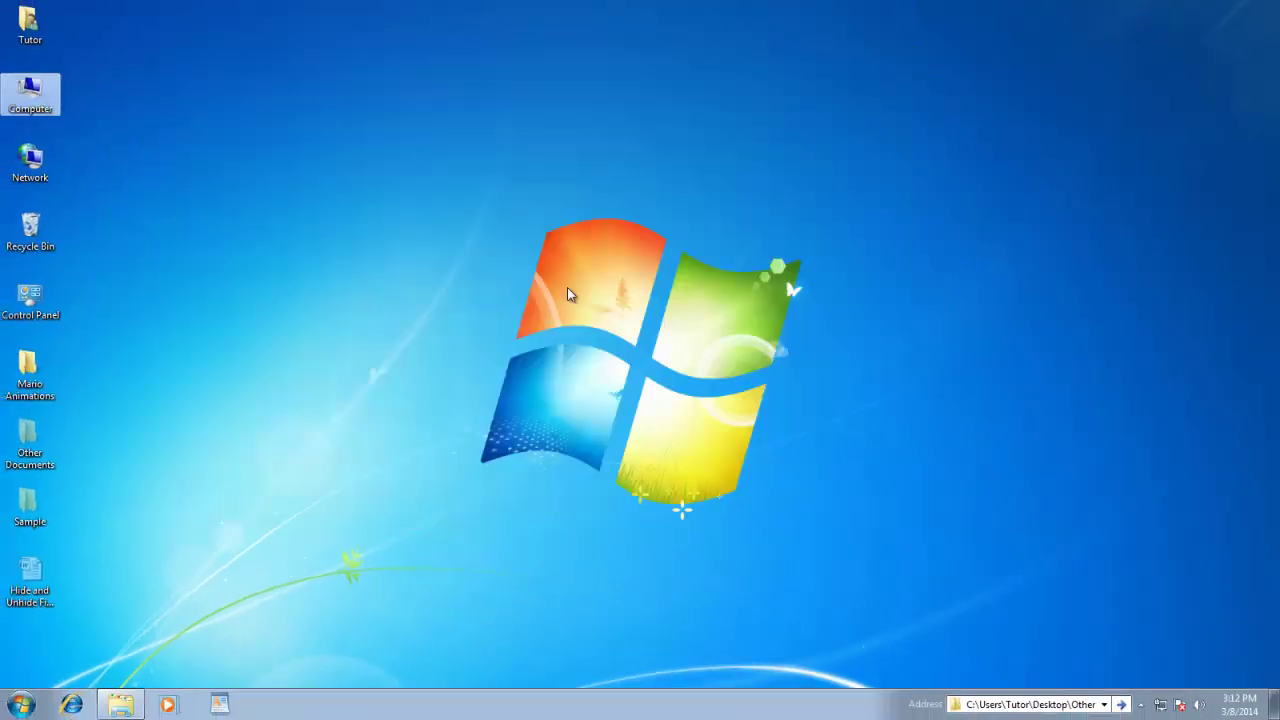
Step: Remove the Hidden attribute from the Other Documents desktop folder, applying the change to the folder, its subfolders and files
right_click(44, 468)
click(88, 451)
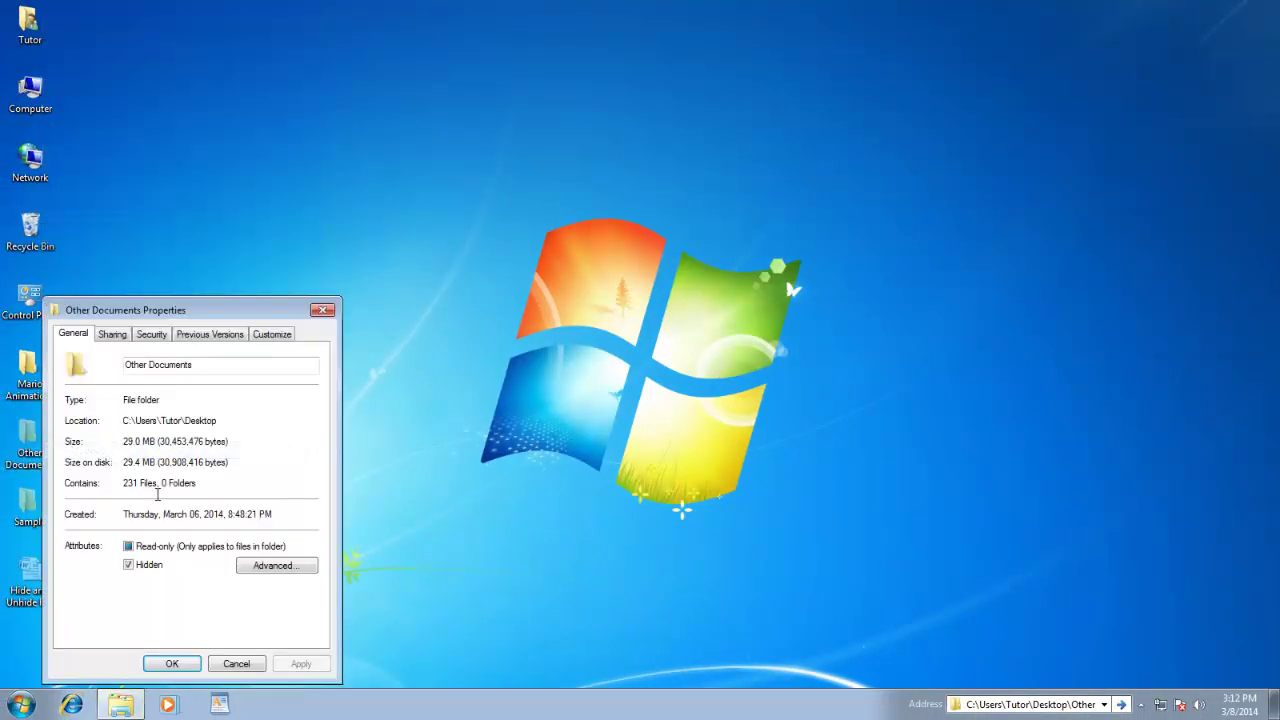
click(128, 565)
click(178, 666)
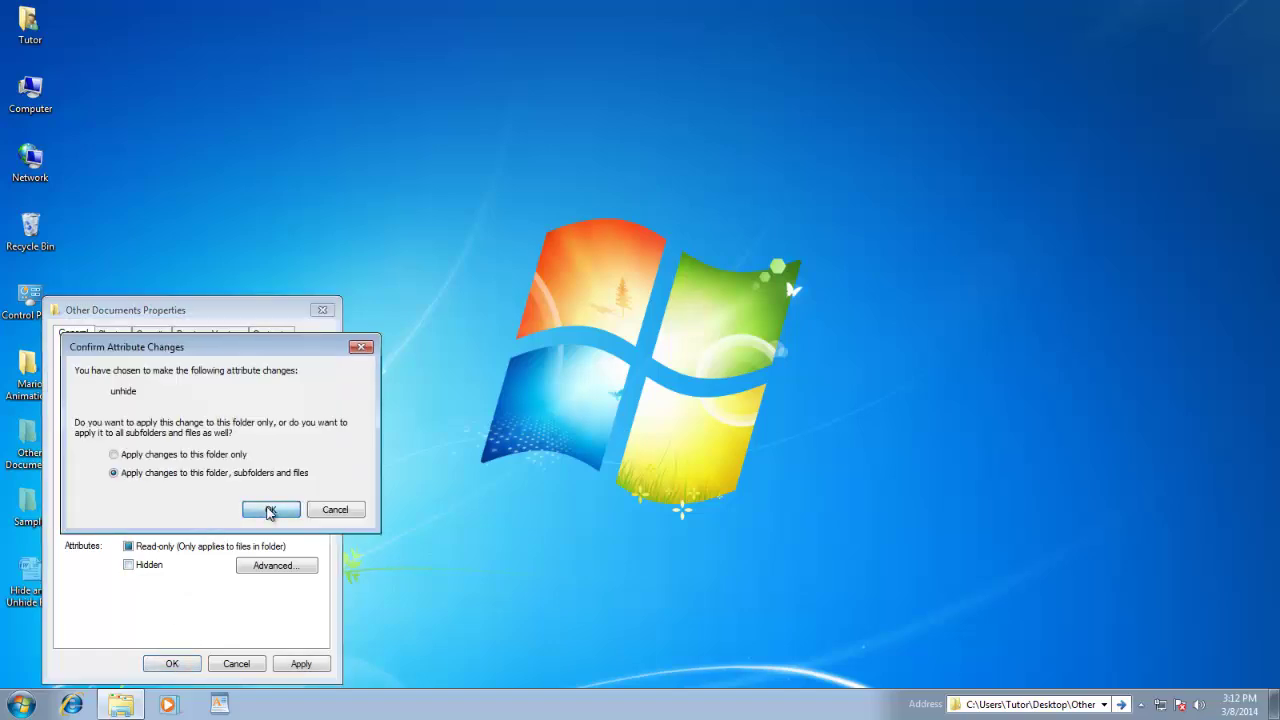
click(270, 510)
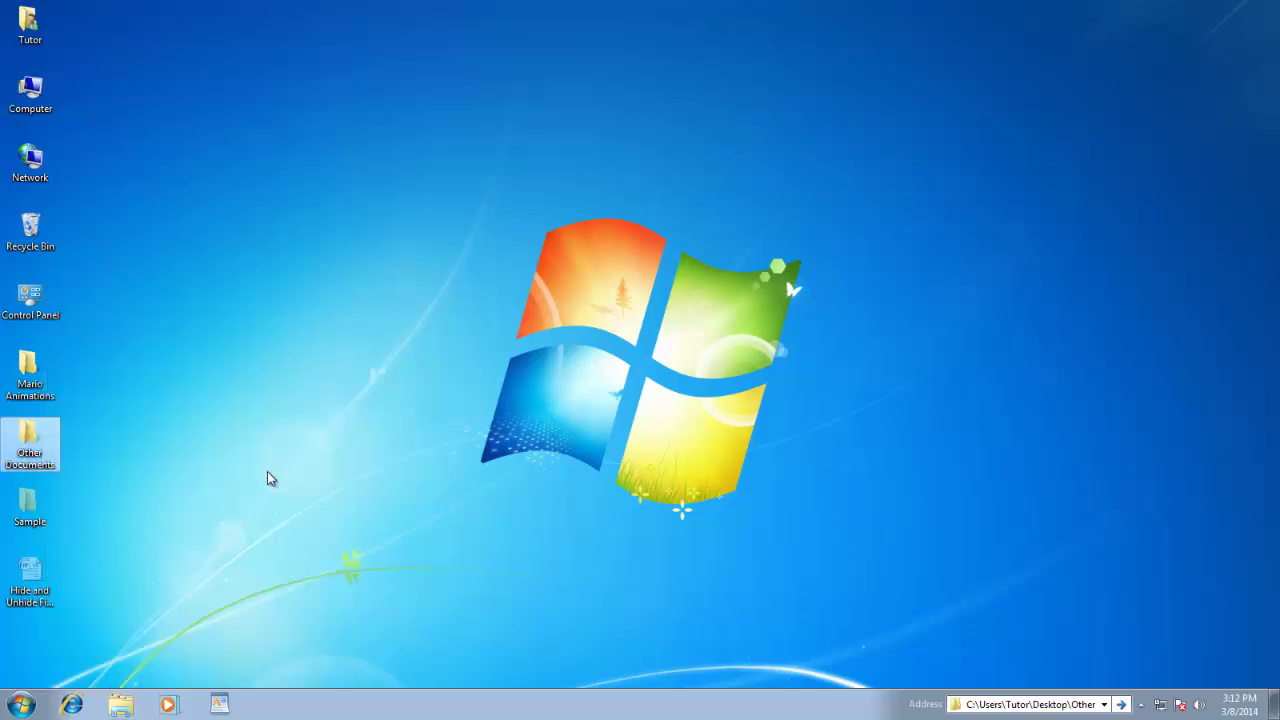
click(240, 494)
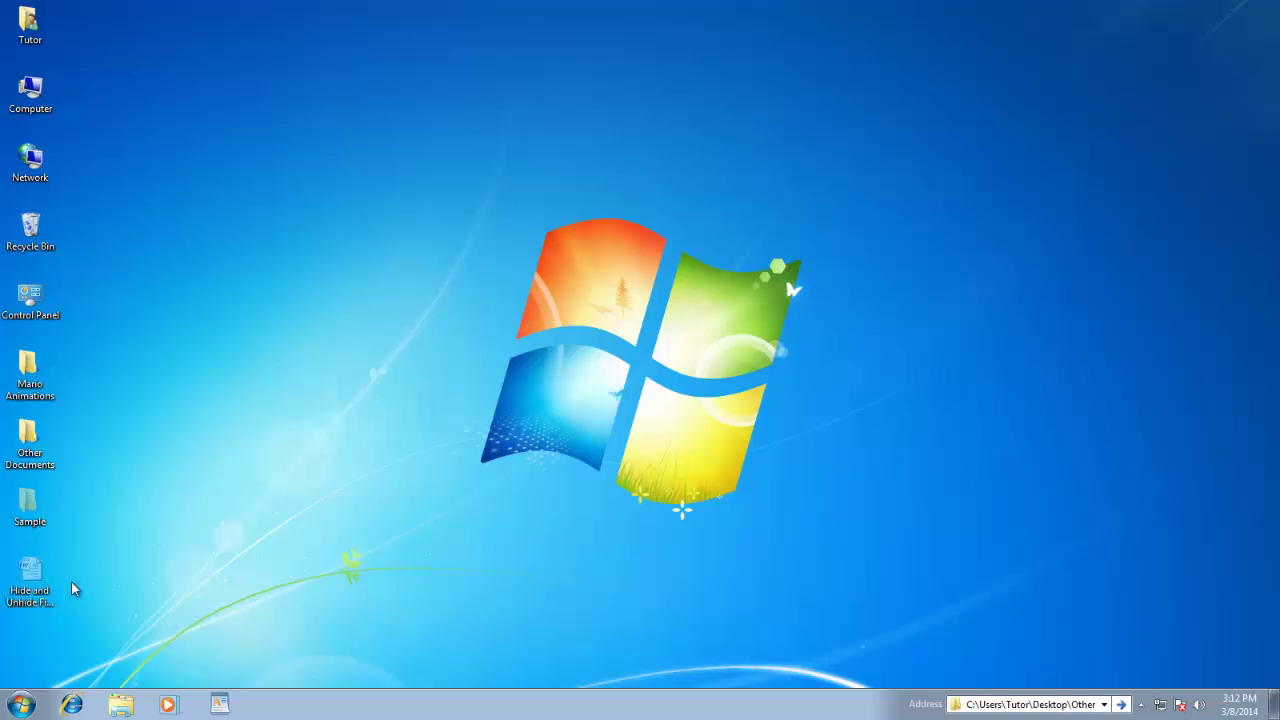
Step: Make the Hide and Unhide File Folders document on the desktop Read-only
right_click(43, 590)
click(86, 554)
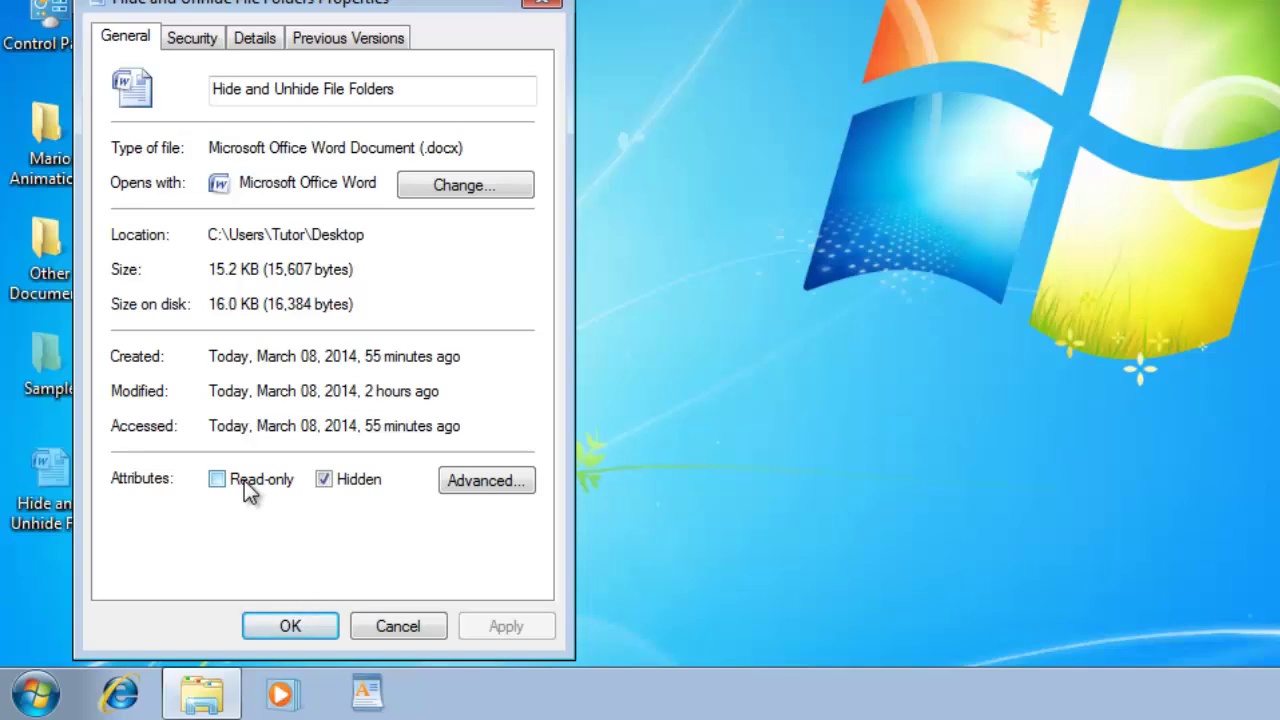
click(244, 480)
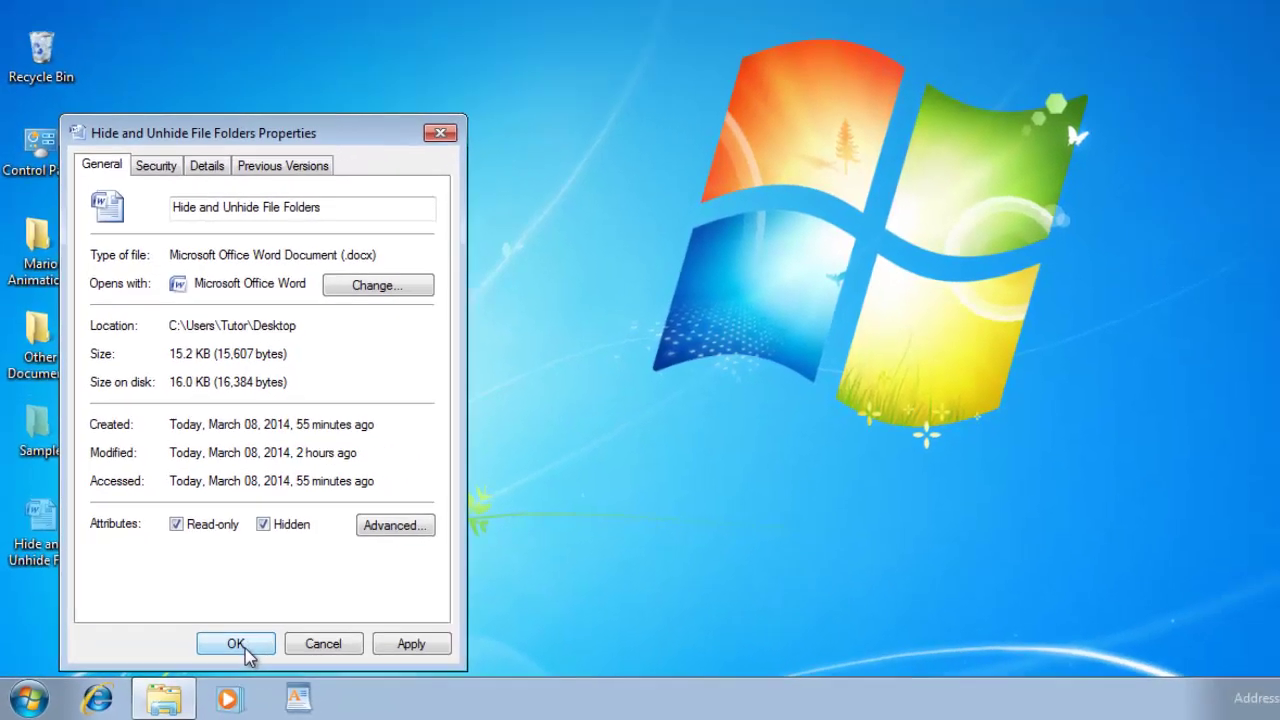
click(290, 626)
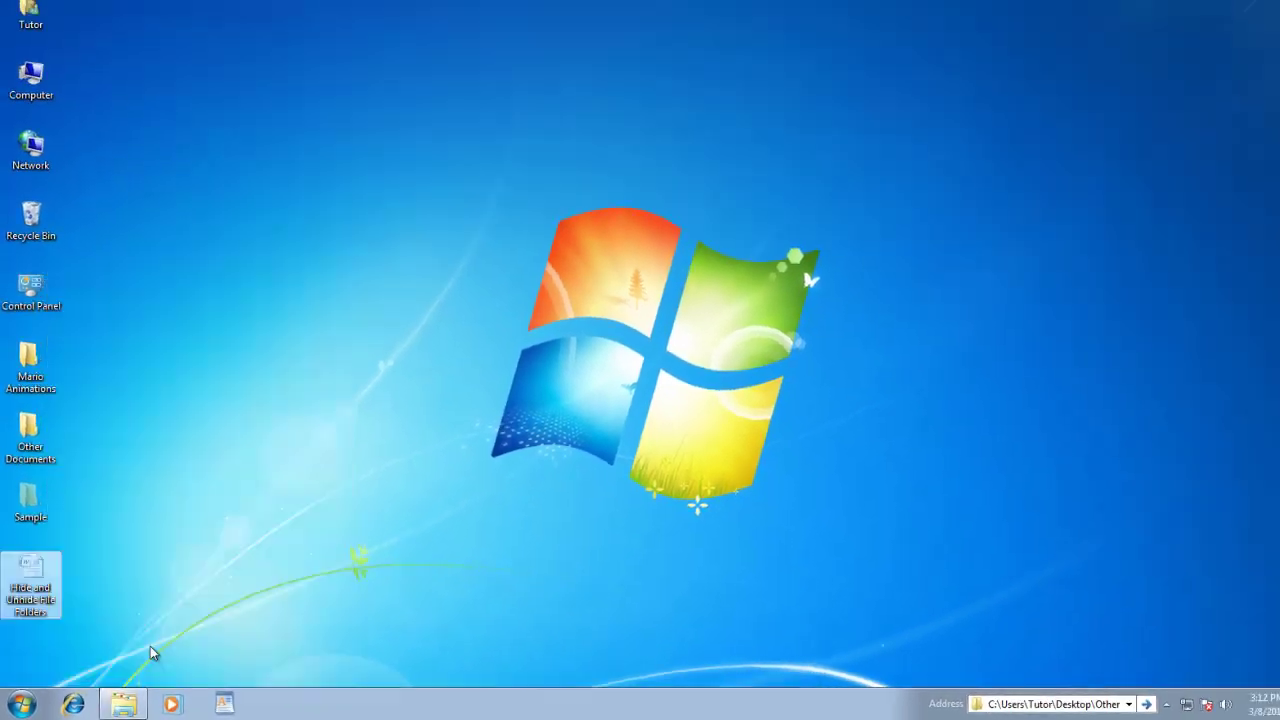
Step: Open the Hide and Unhide File Folders document in Word and insert "Additions, " before its first sentence
double_click(28, 588)
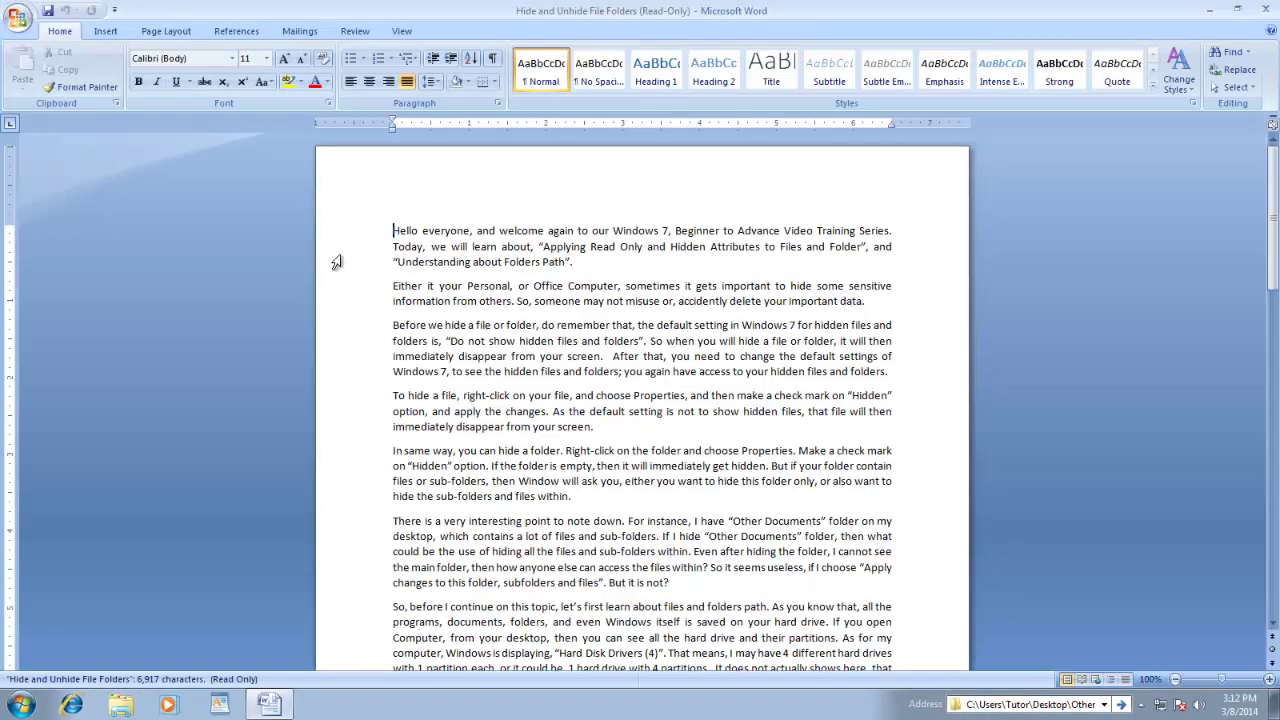
text(additions)
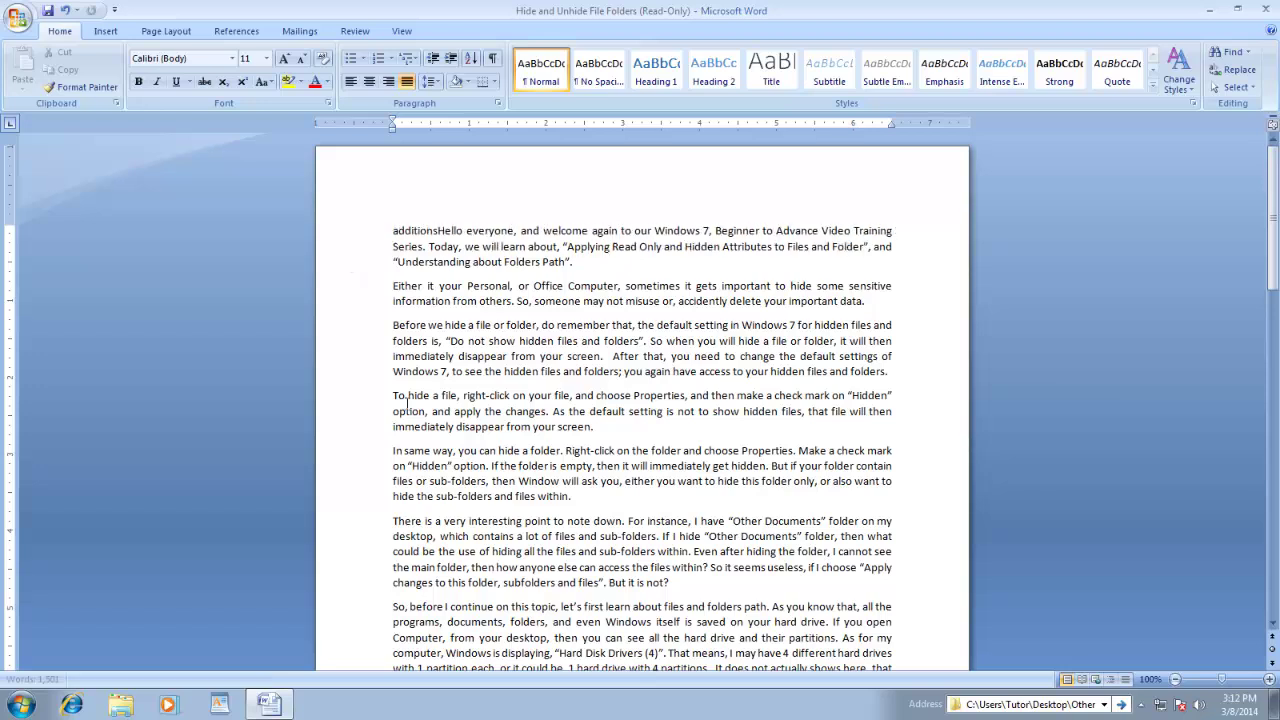
text(,)
Step: Save the edited document to the desktop as "Hide and Unhide File Folders changed" and close Word
click(18, 19)
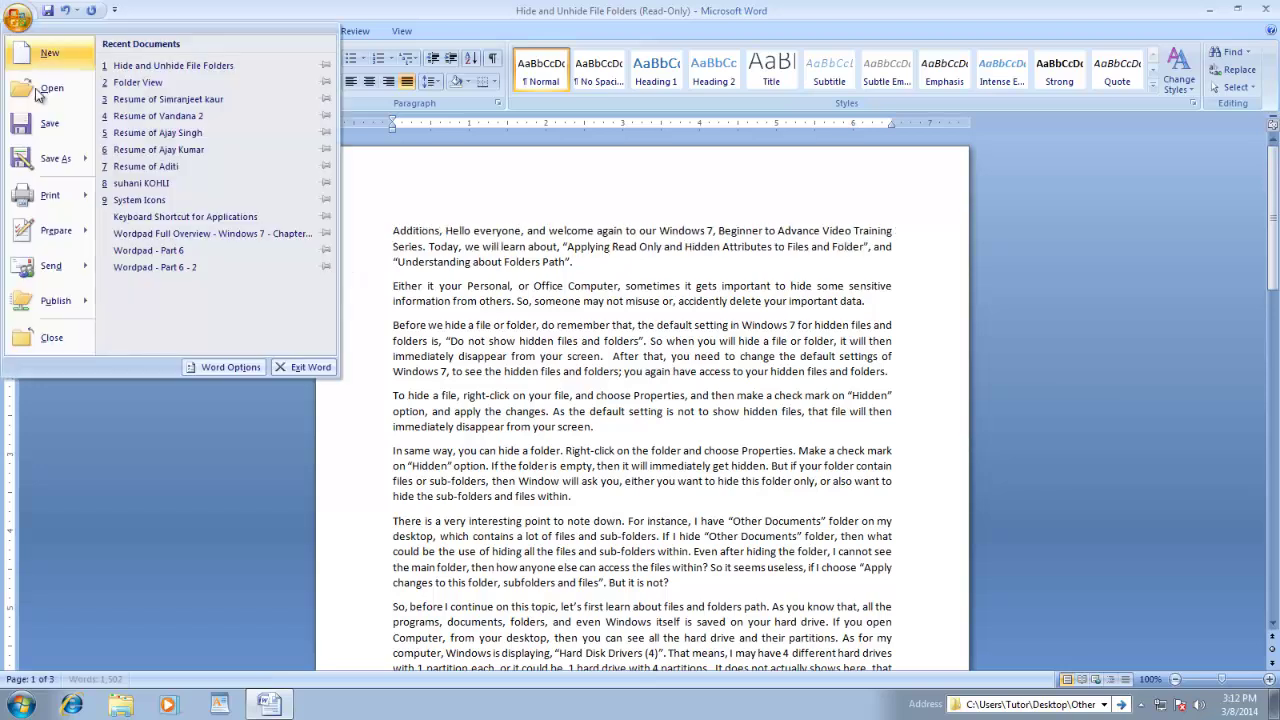
click(42, 123)
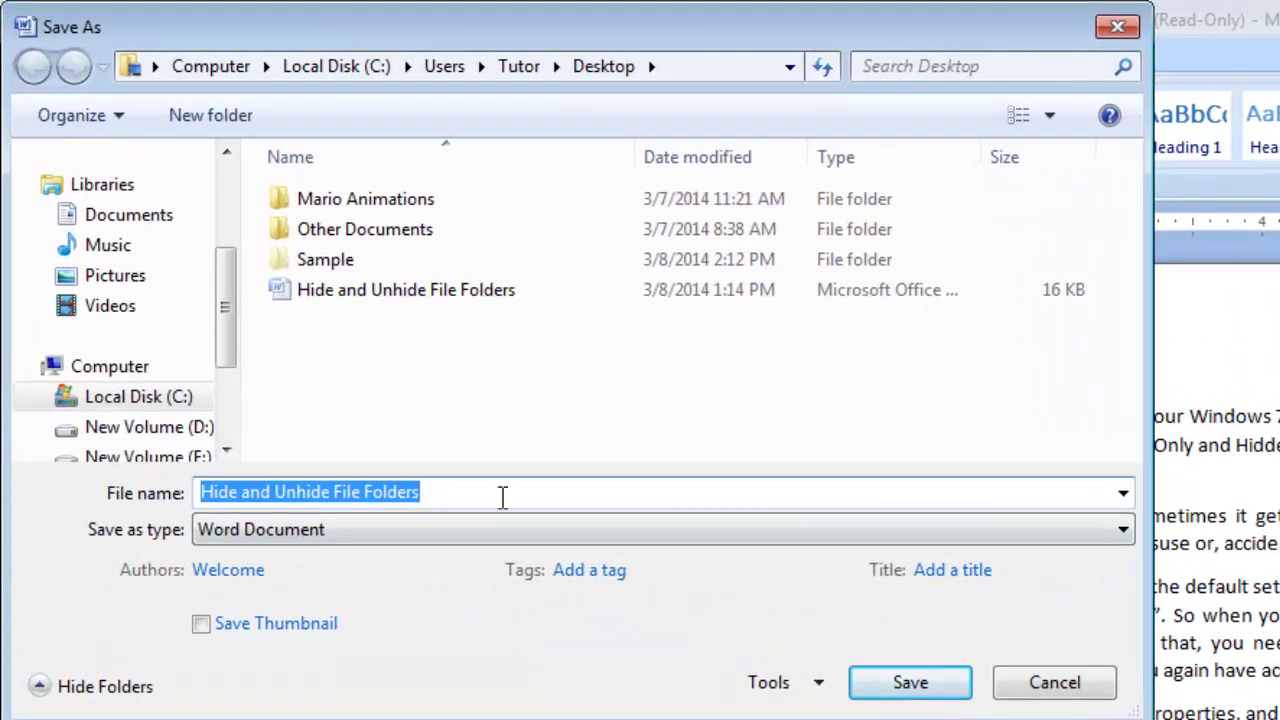
click(503, 497)
text(changed)
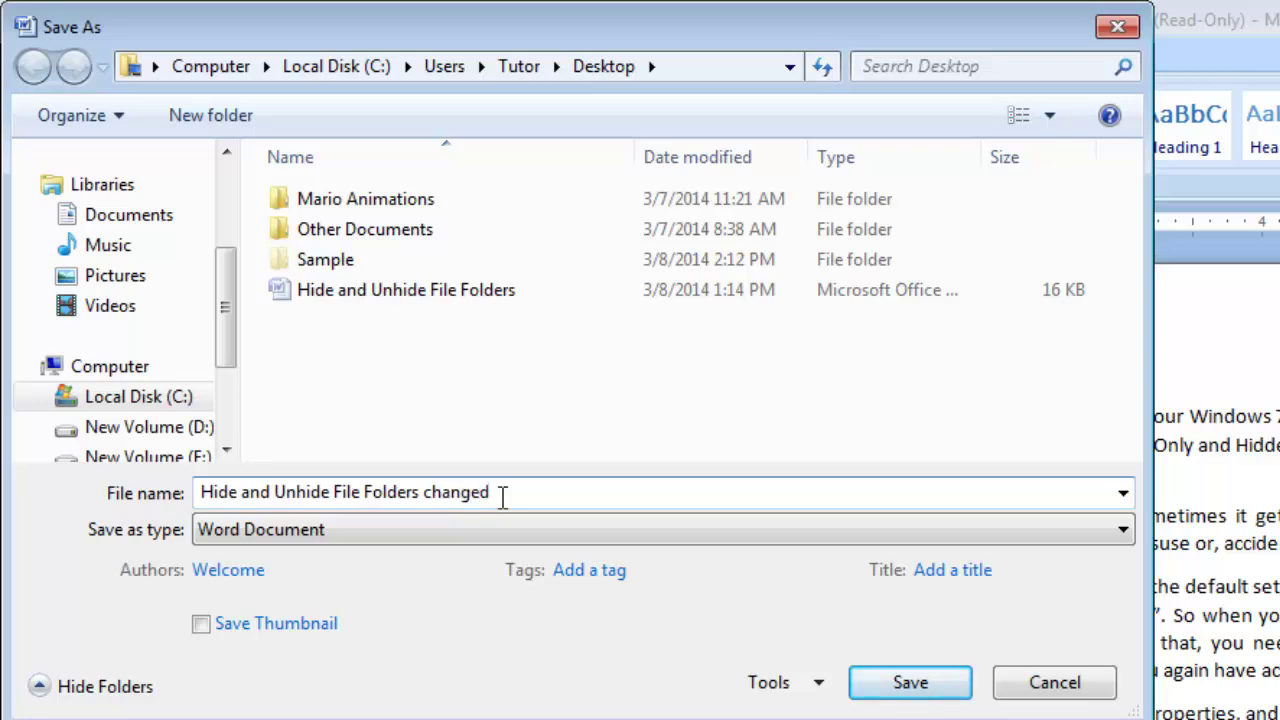
click(886, 693)
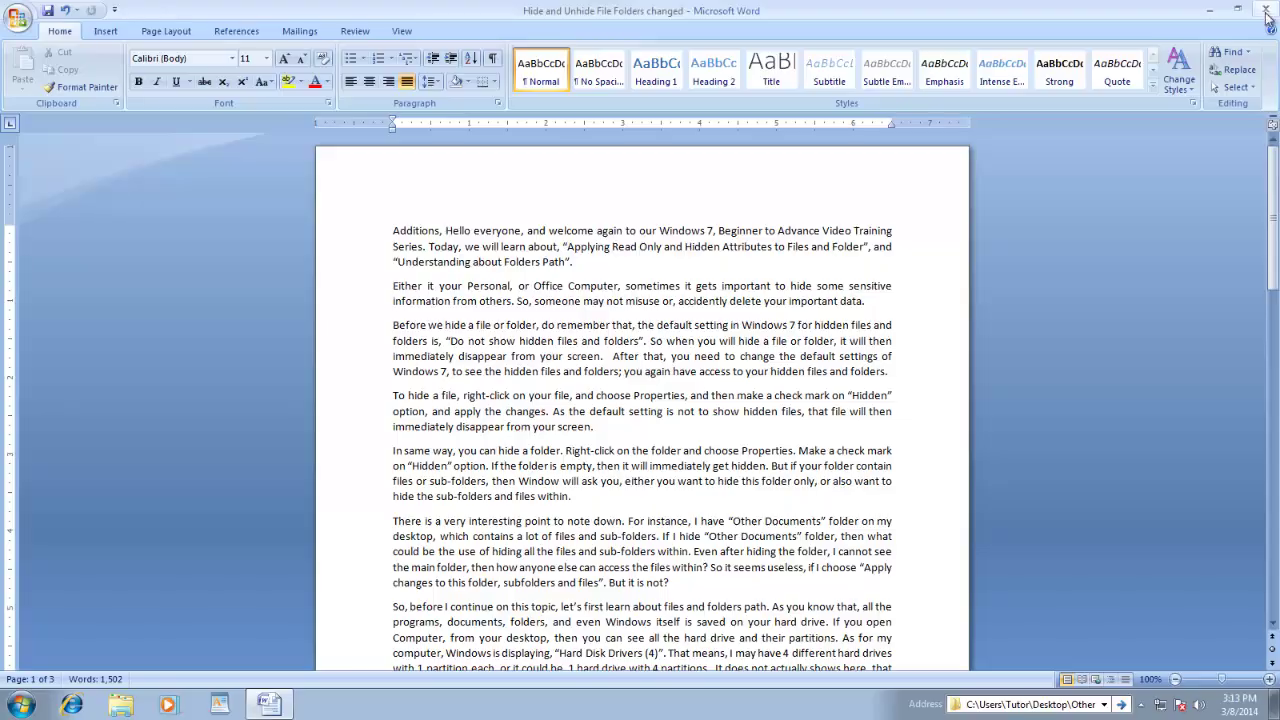
click(1266, 12)
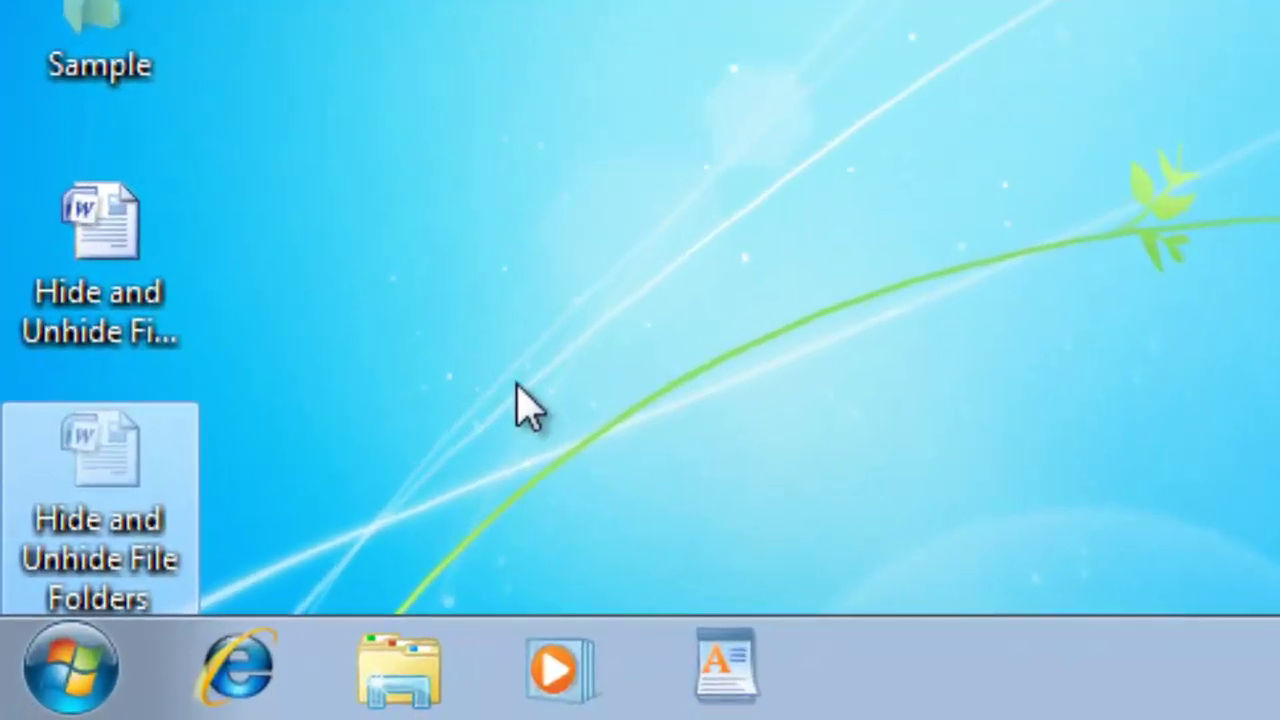
click(131, 585)
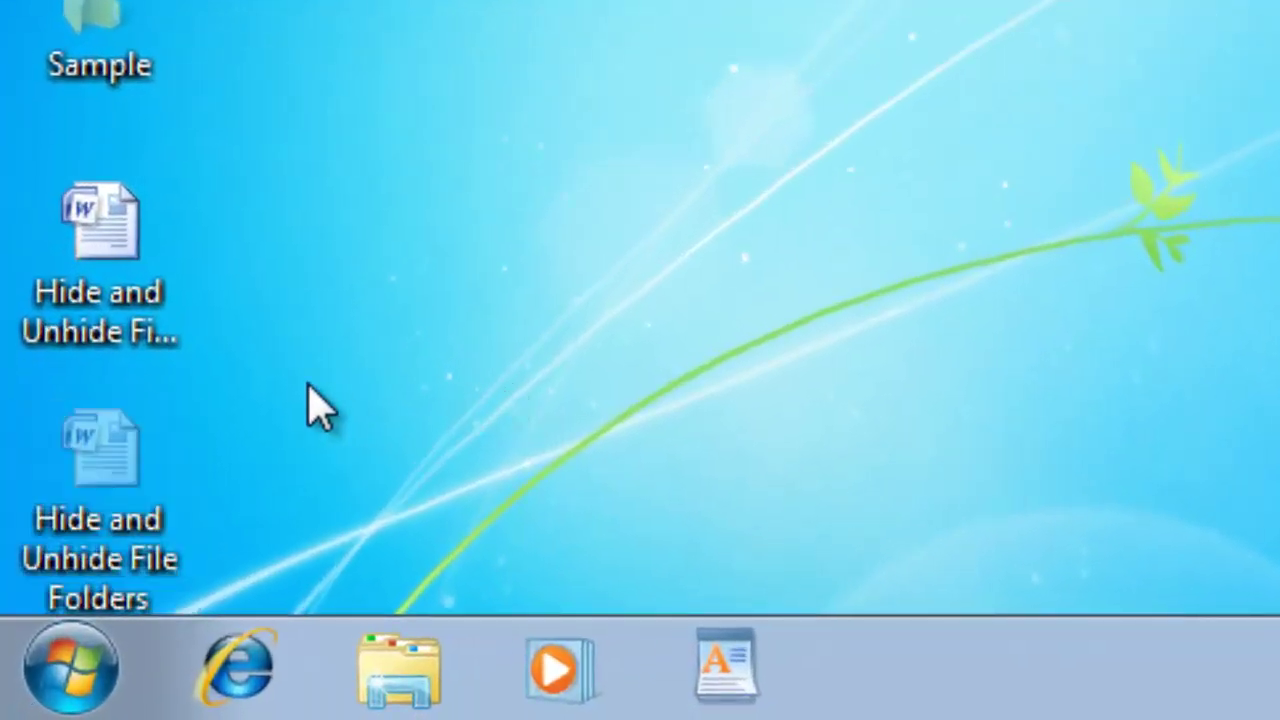
click(171, 300)
click(105, 540)
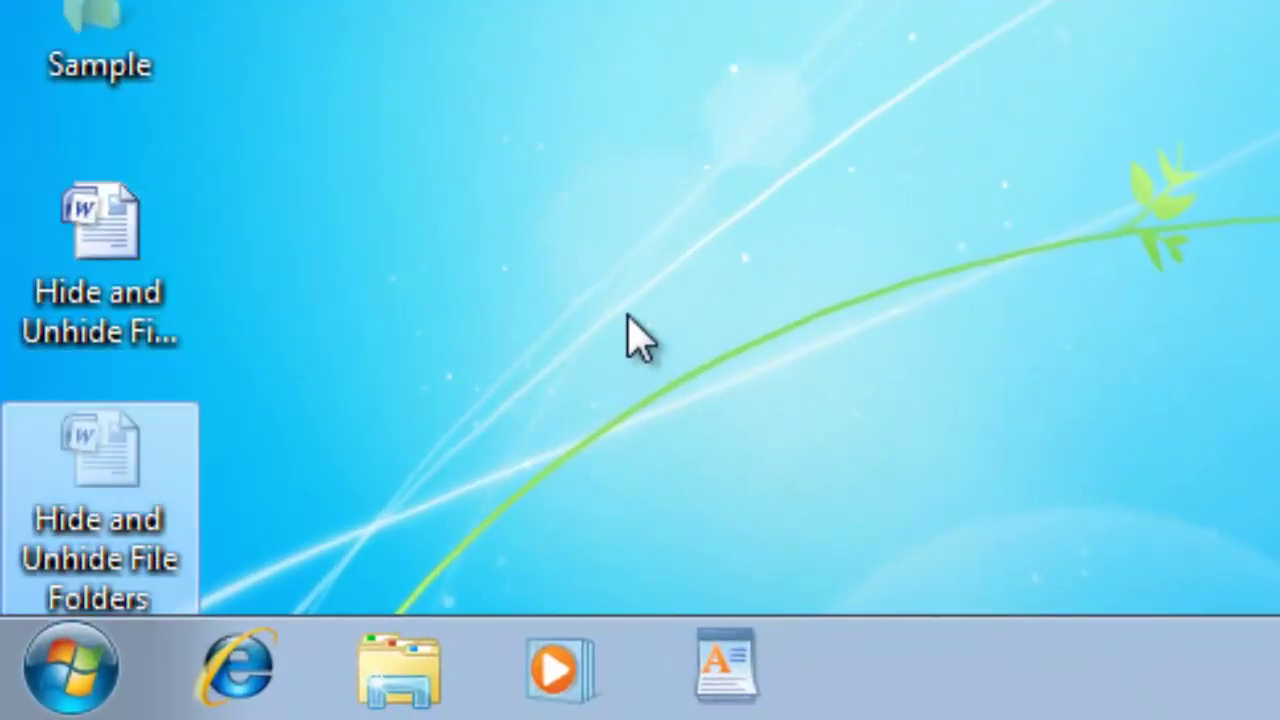
click(657, 266)
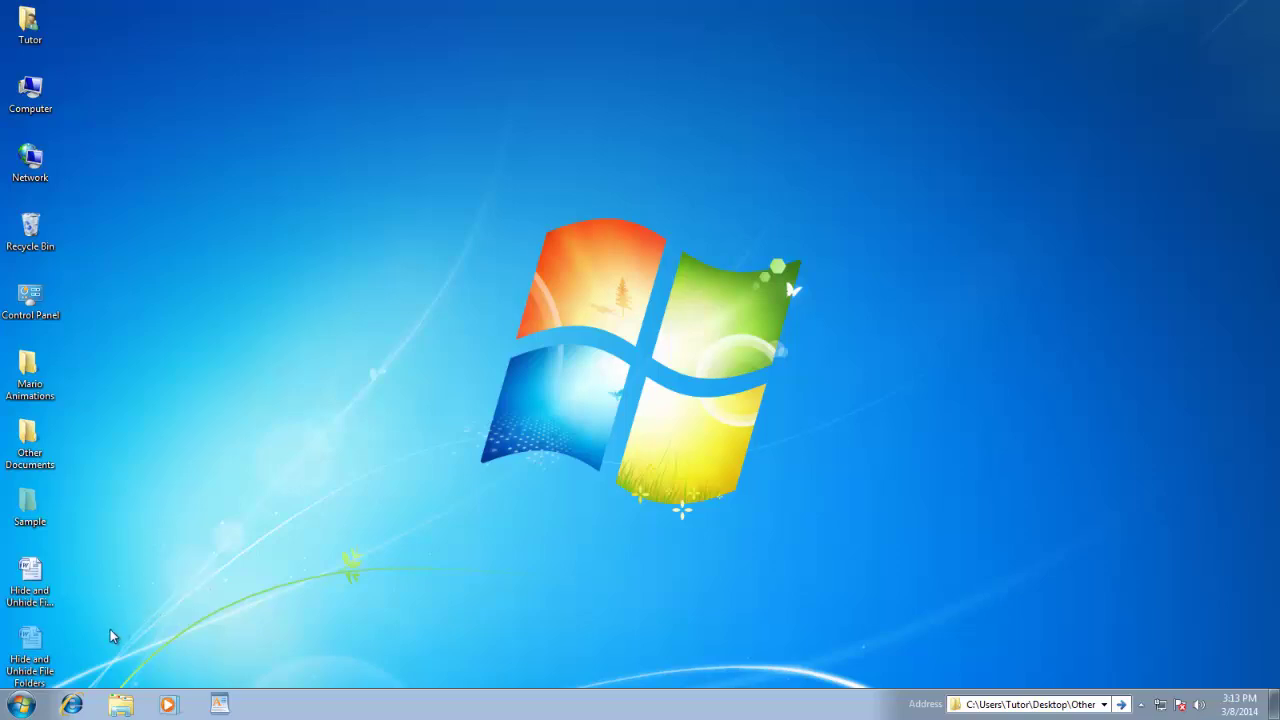
Step: Delete the original hidden, read-only Hide and Unhide File Folders document from the desktop
right_click(24, 588)
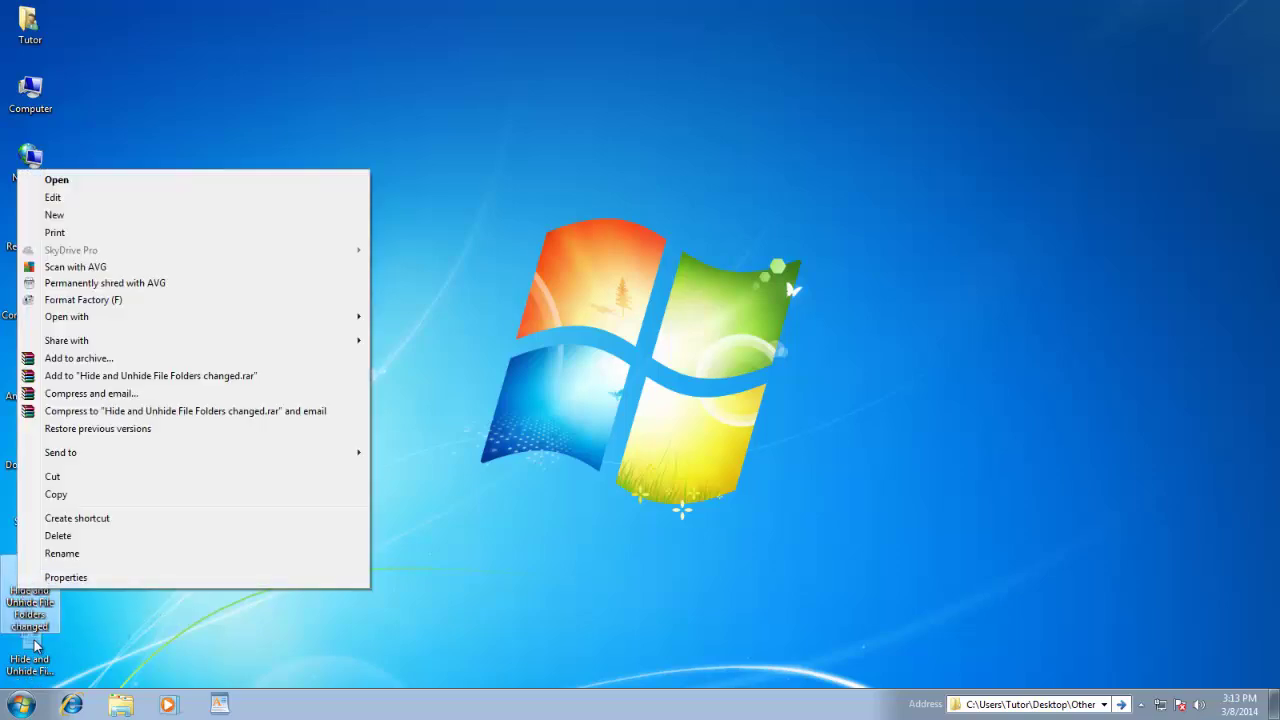
right_click(34, 648)
click(80, 592)
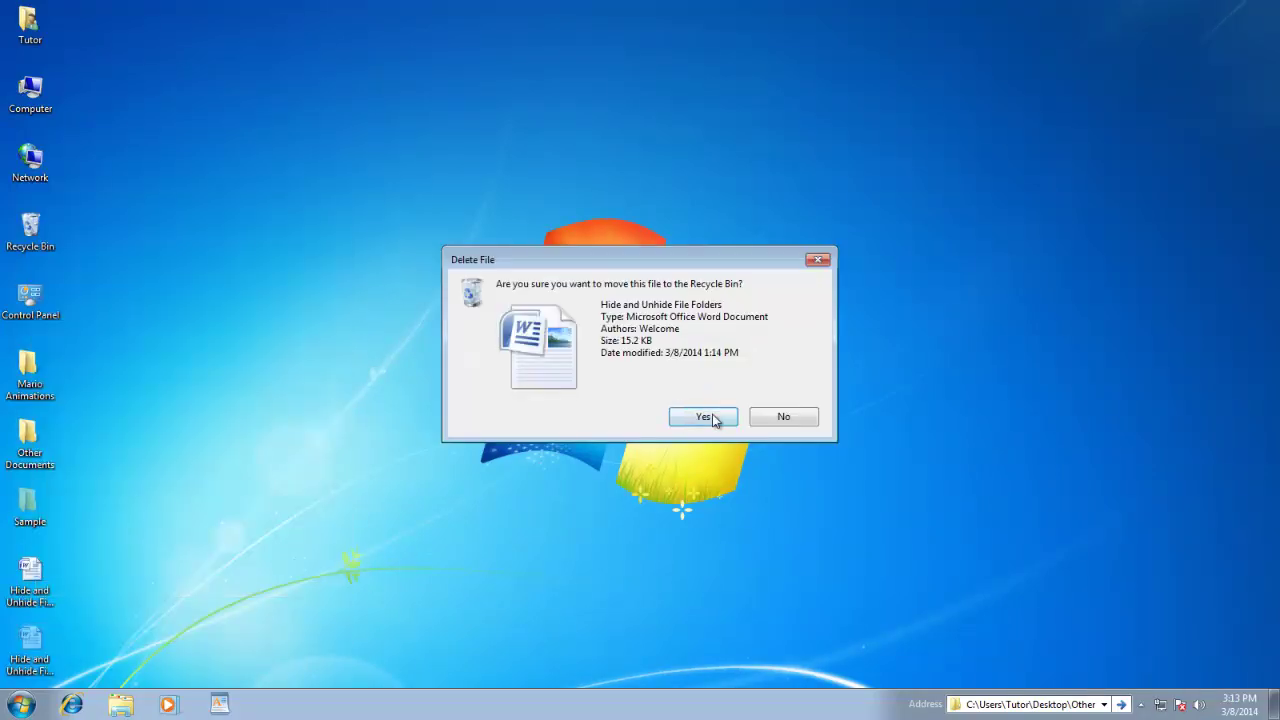